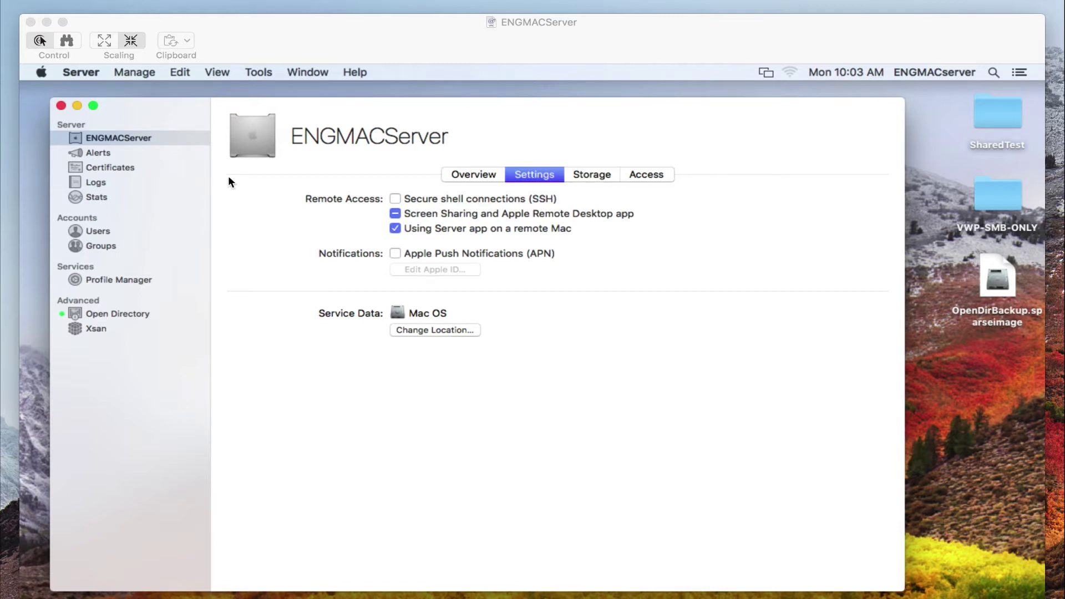
- Check the server computer's macOS version and hardware overview in About This Mac, and close the overview
{"action": "left_click", "coordinate": [41, 75]}
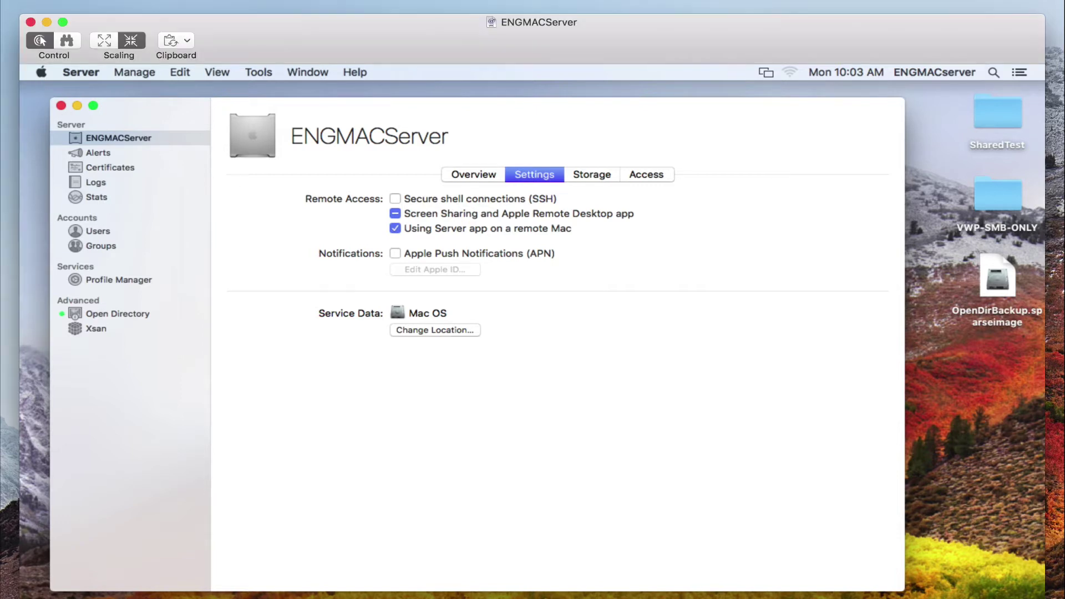
{"action": "left_click", "coordinate": [41, 74]}
{"action": "left_click", "coordinate": [45, 88]}
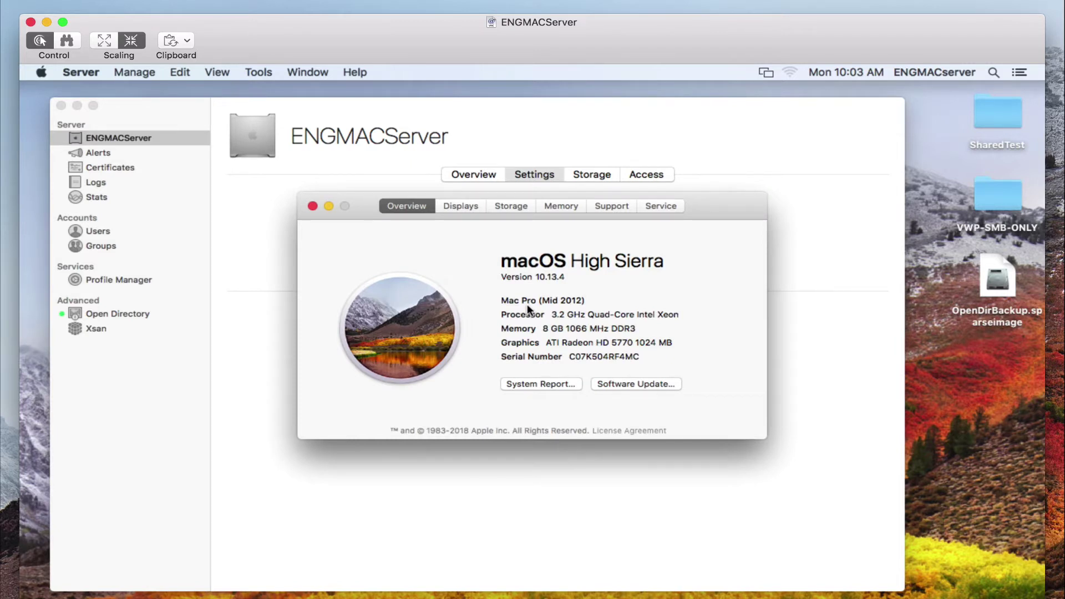
{"action": "left_click", "coordinate": [312, 206]}
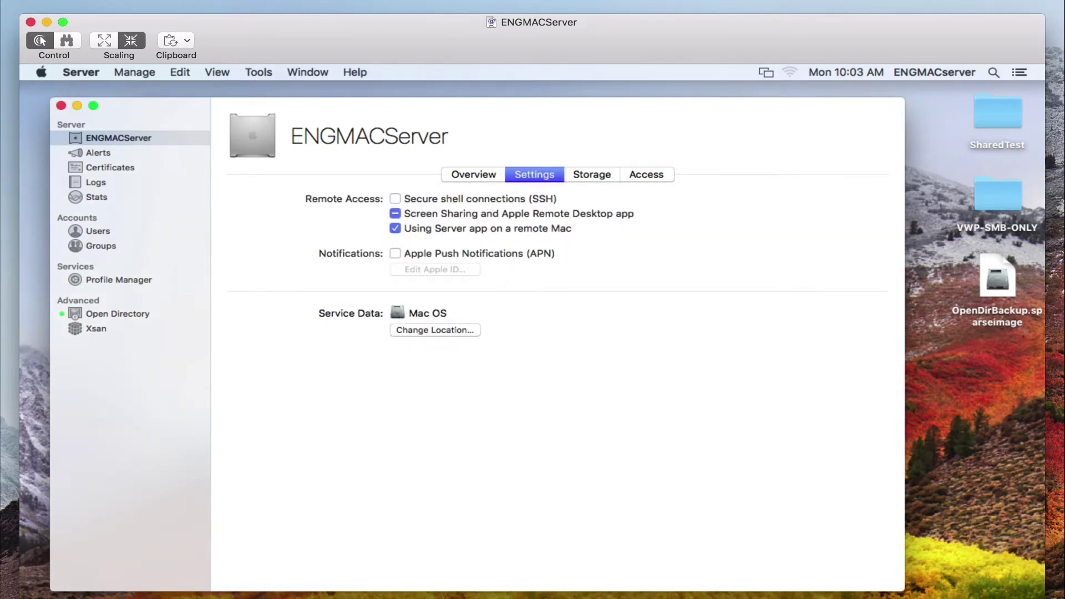
- View the Server app's version information and close it
{"action": "left_click", "coordinate": [87, 73]}
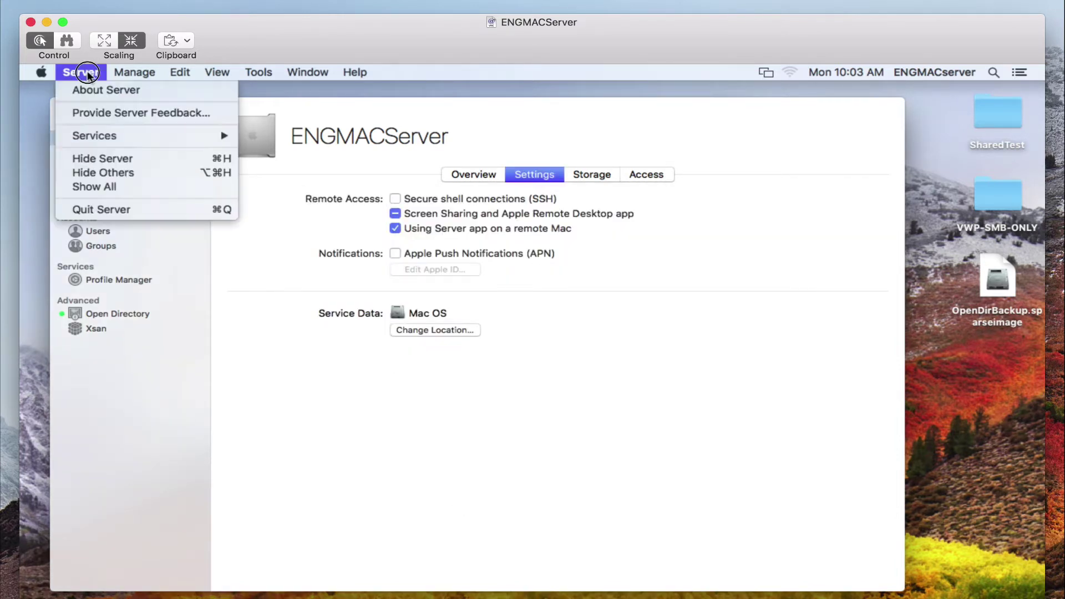
{"action": "left_click", "coordinate": [90, 91]}
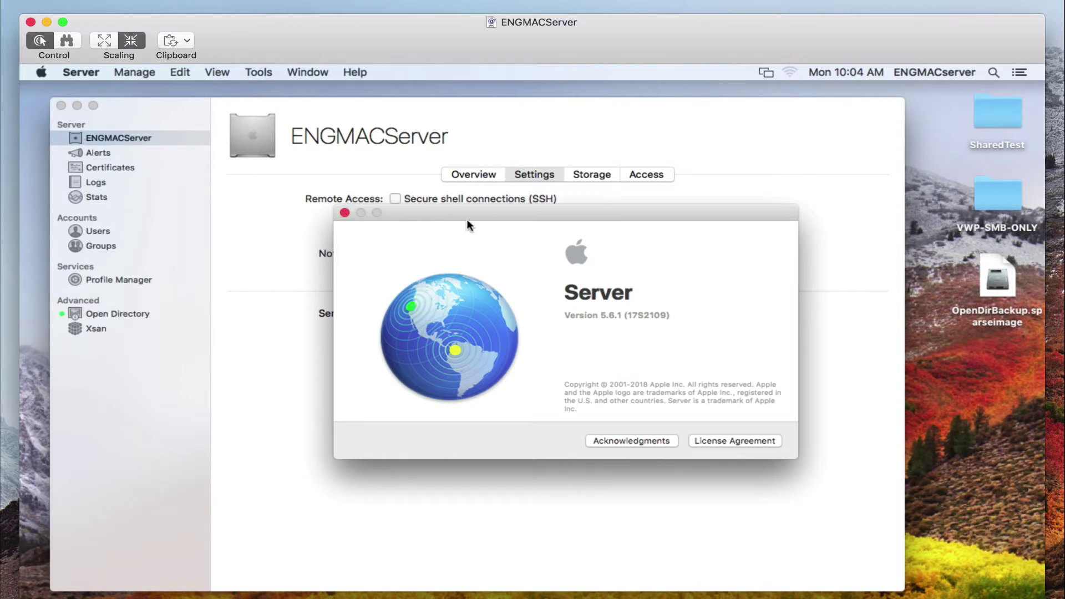
{"action": "left_click_drag", "start_coordinate": [467, 215], "coordinate": [466, 246]}
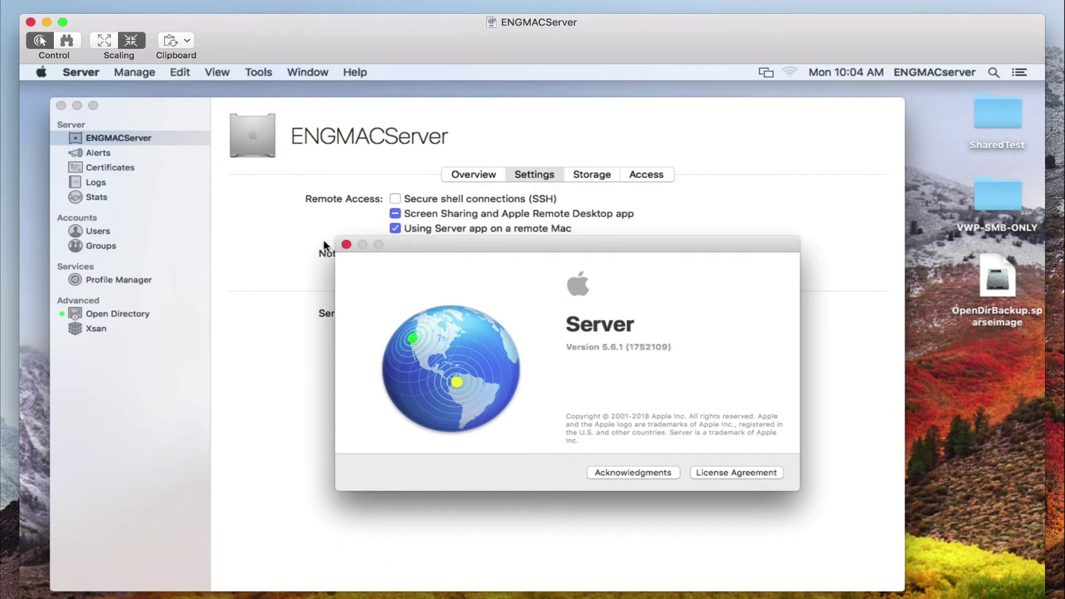
{"action": "left_click", "coordinate": [346, 244]}
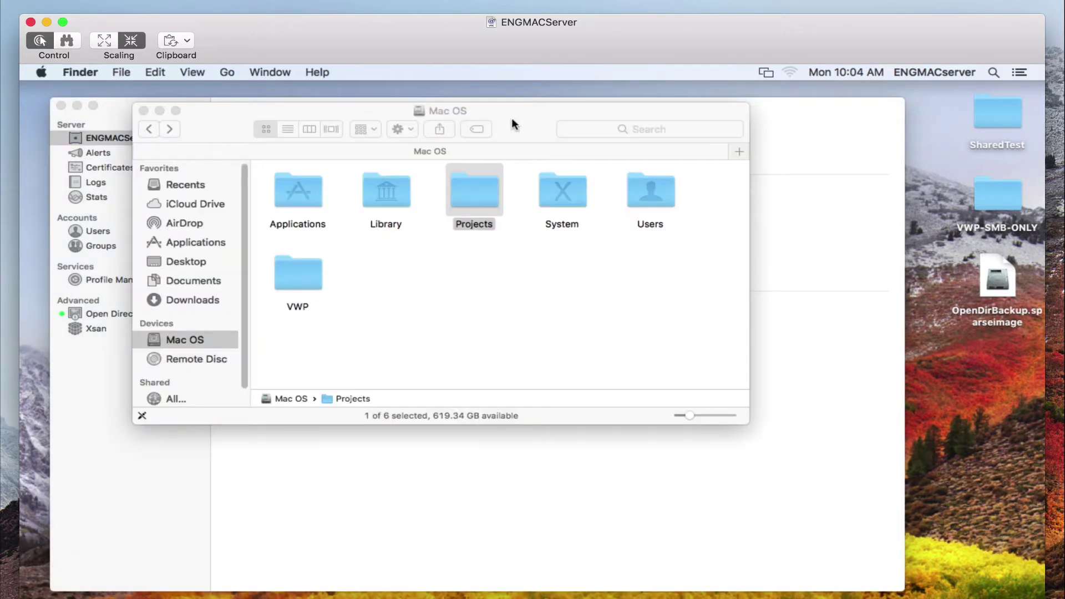
- In Finder, browse the Mac OS drive through Projects, Current and Drawings to the Ellicott Model.vwxp file, and return to the drive's root
{"action": "left_click_drag", "start_coordinate": [511, 117], "coordinate": [621, 253]}
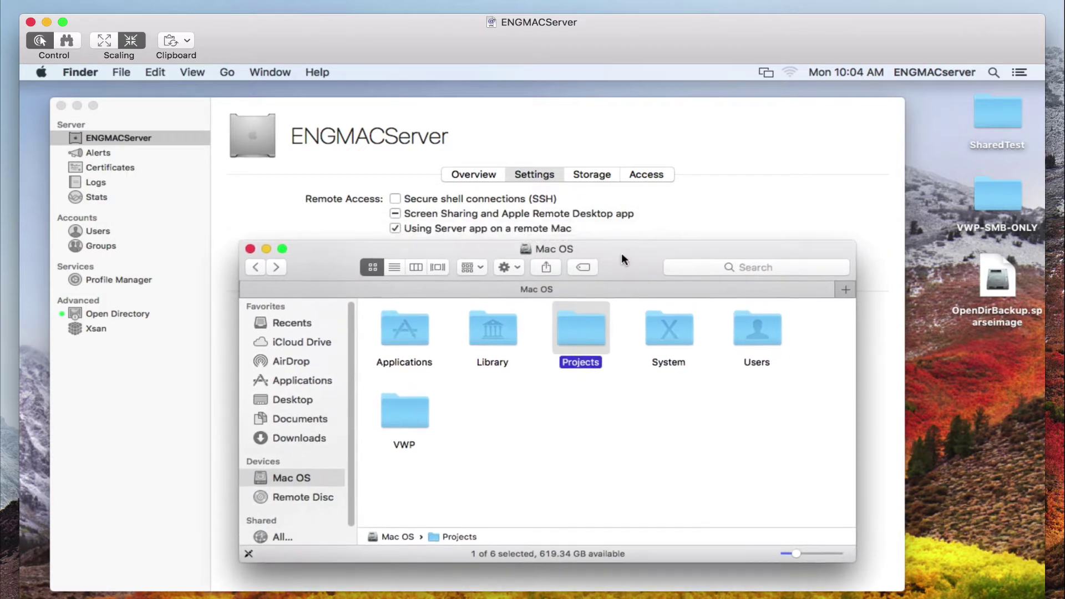
{"action": "left_click", "coordinate": [580, 391]}
{"action": "double_click", "coordinate": [577, 327]}
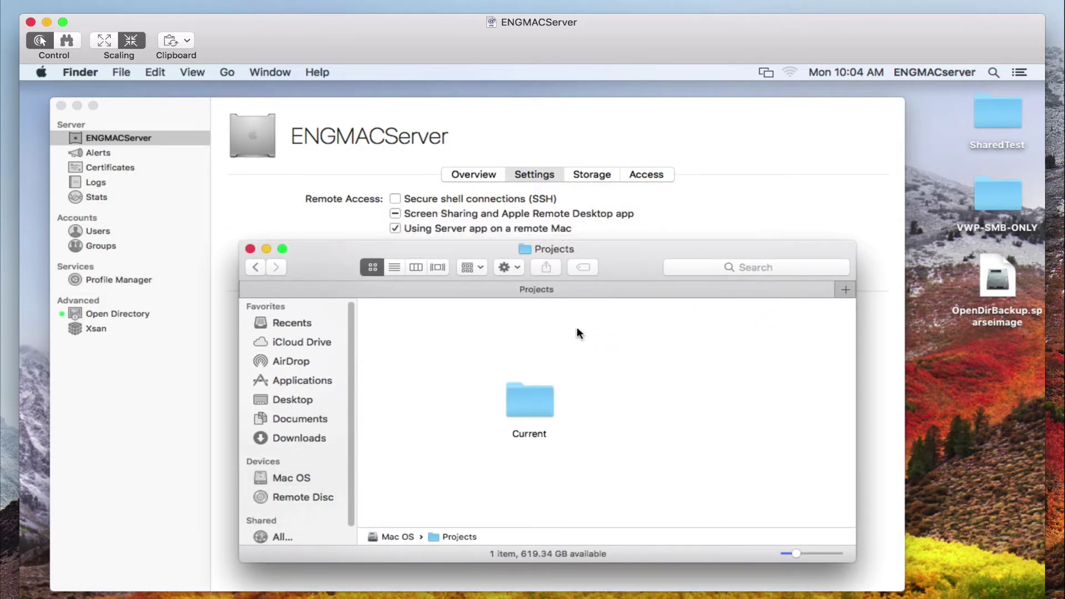
{"action": "double_click", "coordinate": [523, 400]}
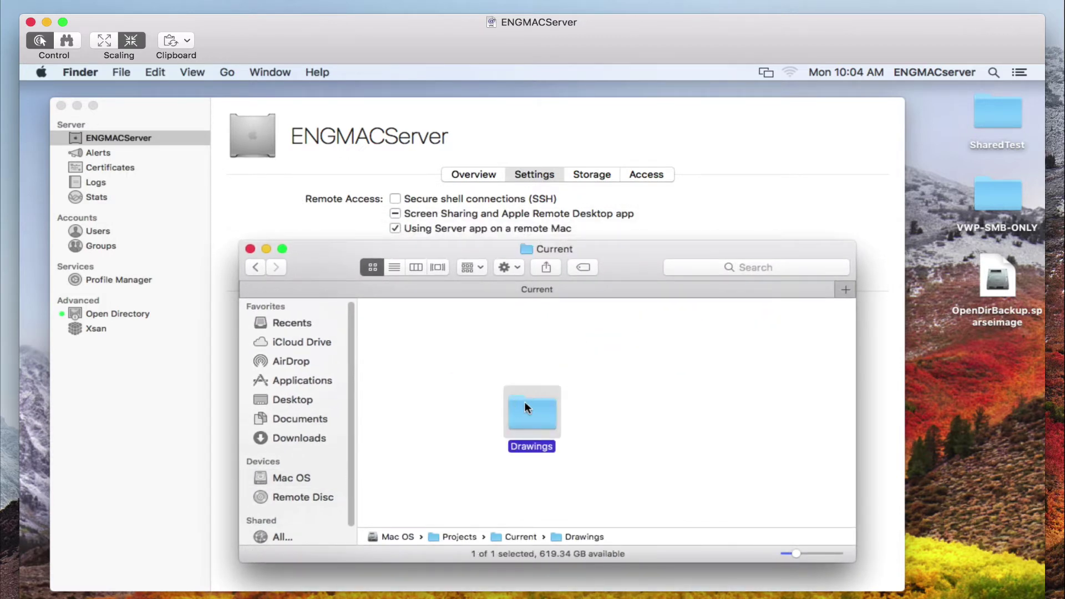
{"action": "double_click", "coordinate": [519, 410]}
{"action": "left_click", "coordinate": [401, 334]}
{"action": "left_click", "coordinate": [564, 246], "text": "super"}
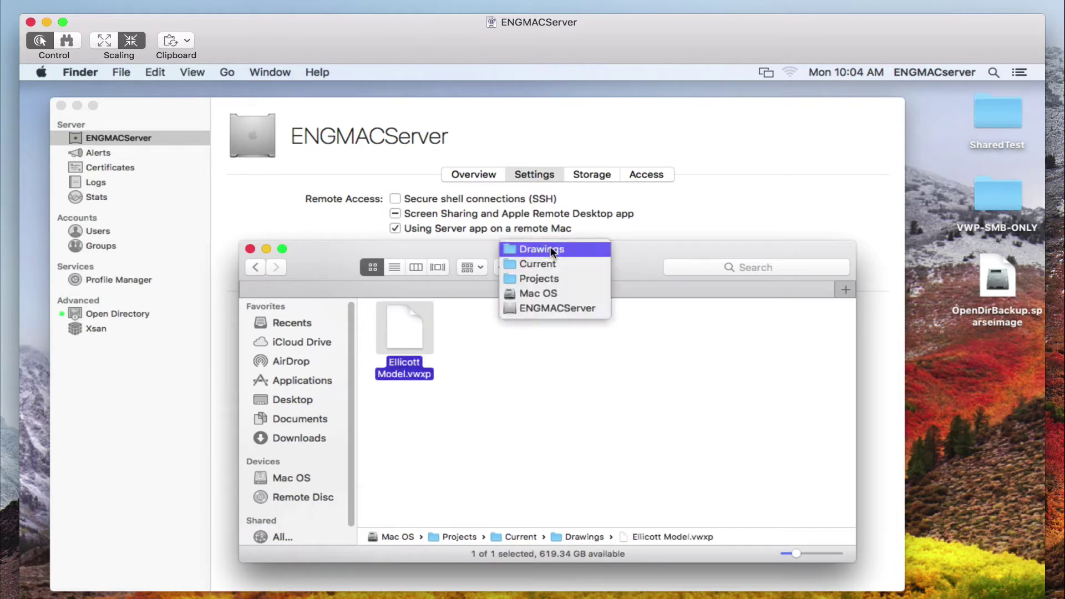
{"action": "left_click", "coordinate": [566, 295]}
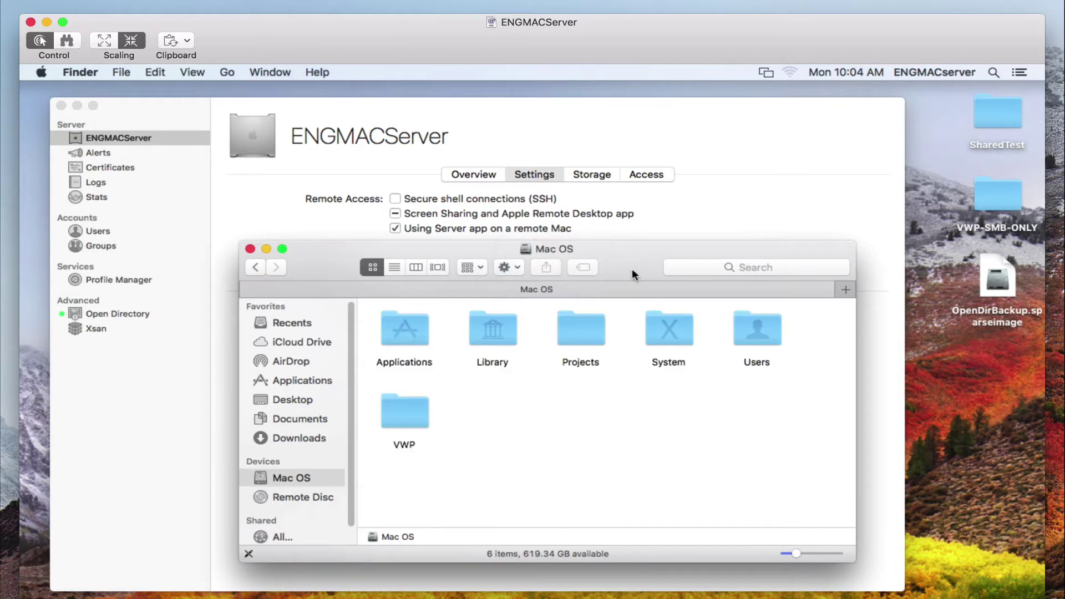
{"action": "left_click_drag", "start_coordinate": [631, 268], "coordinate": [628, 215]}
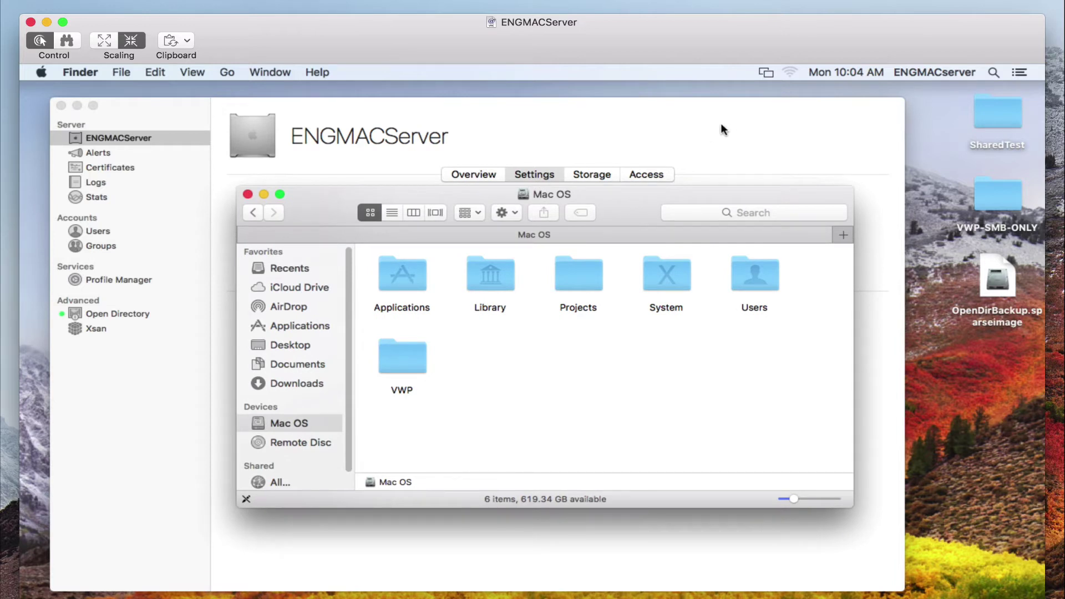
{"action": "left_click", "coordinate": [721, 125]}
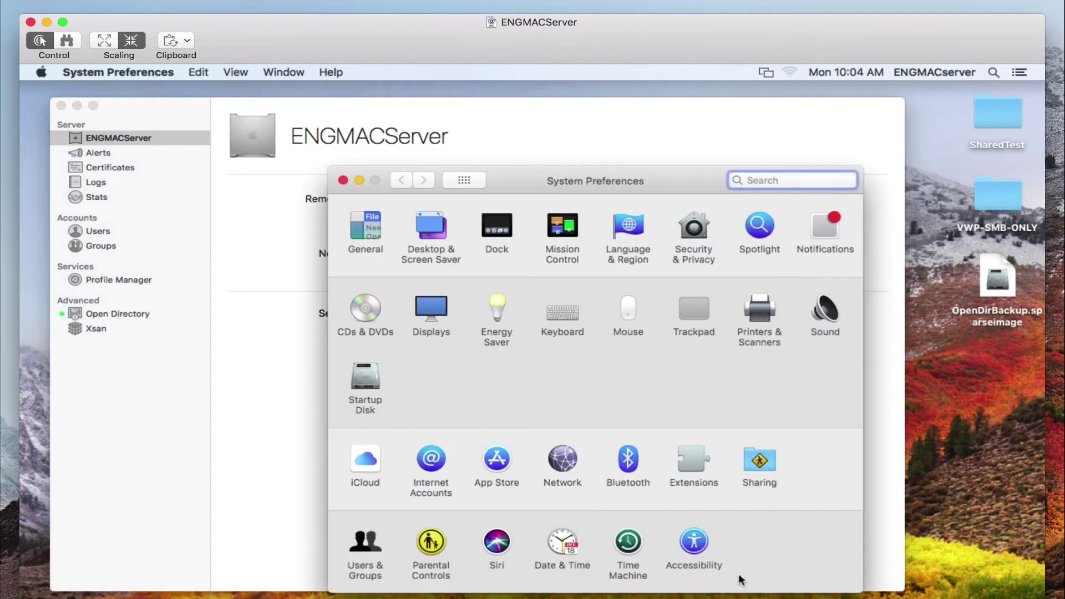
- In the System Preferences Sharing settings, add the Projects folder from the Mac OS drive to the File Sharing shared folders
{"action": "left_click", "coordinate": [770, 458]}
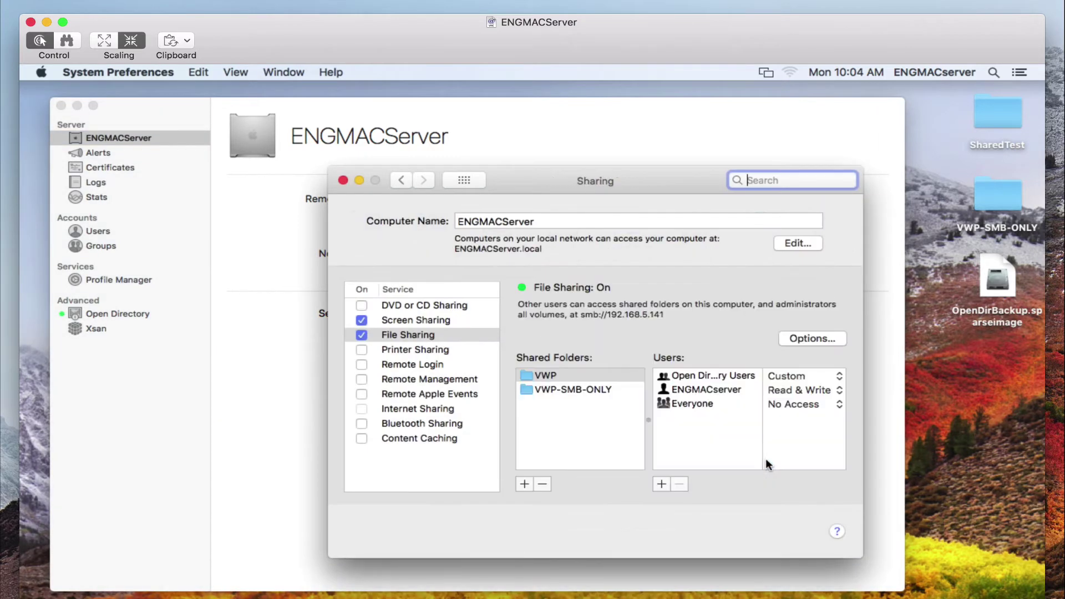
{"action": "left_click", "coordinate": [404, 335]}
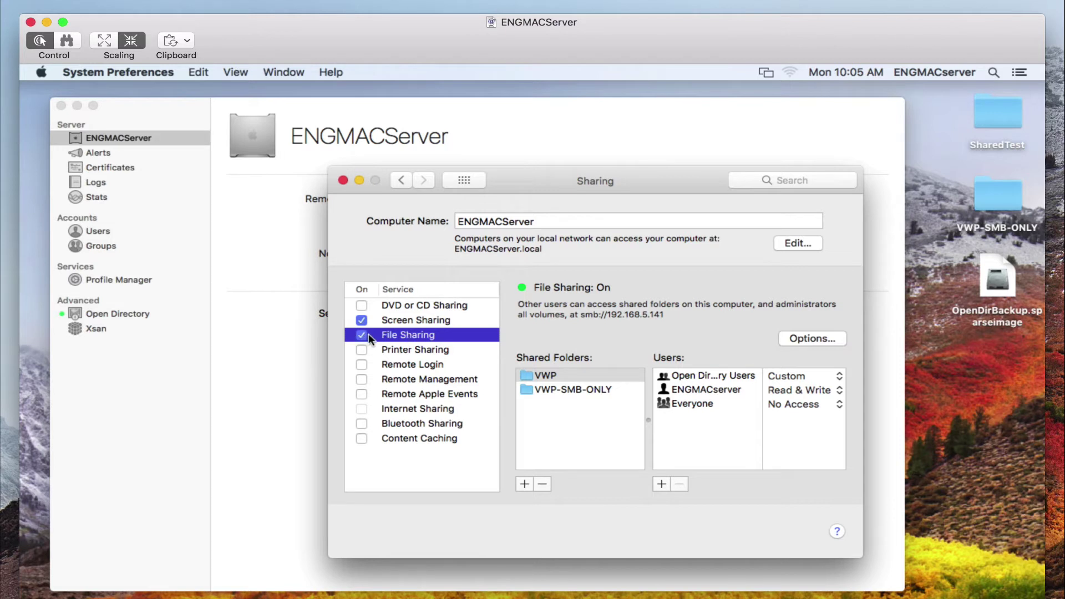
{"action": "left_click", "coordinate": [526, 485]}
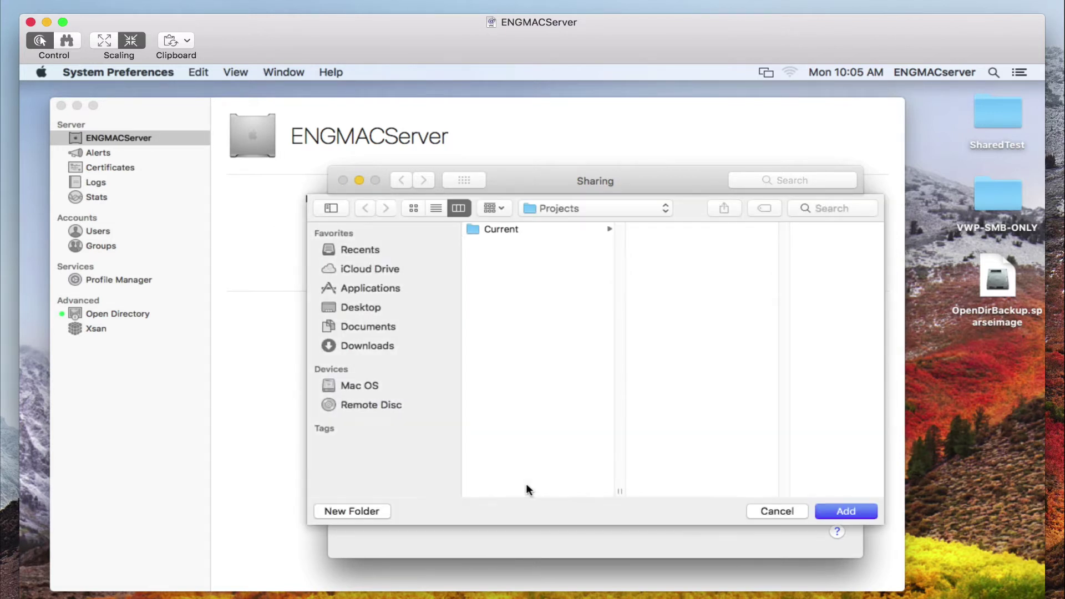
{"action": "left_click", "coordinate": [574, 206]}
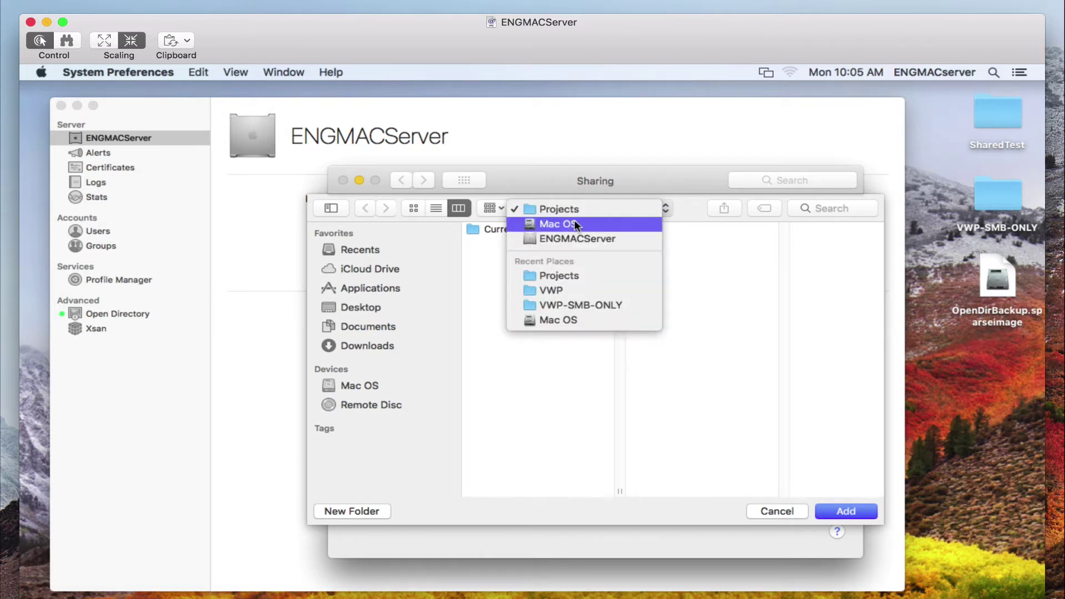
{"action": "left_click", "coordinate": [574, 220]}
{"action": "left_click", "coordinate": [510, 257]}
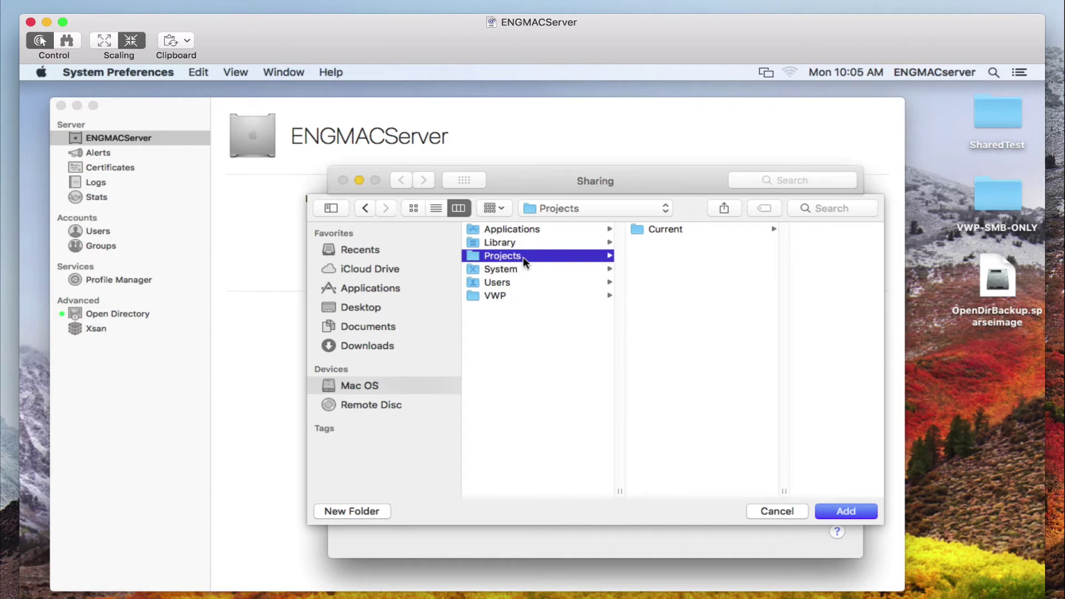
{"action": "left_click", "coordinate": [856, 511]}
- For the shared Projects folder, check in the File Sharing options that SMB is enabled and AFP is disabled
{"action": "left_click", "coordinate": [566, 377]}
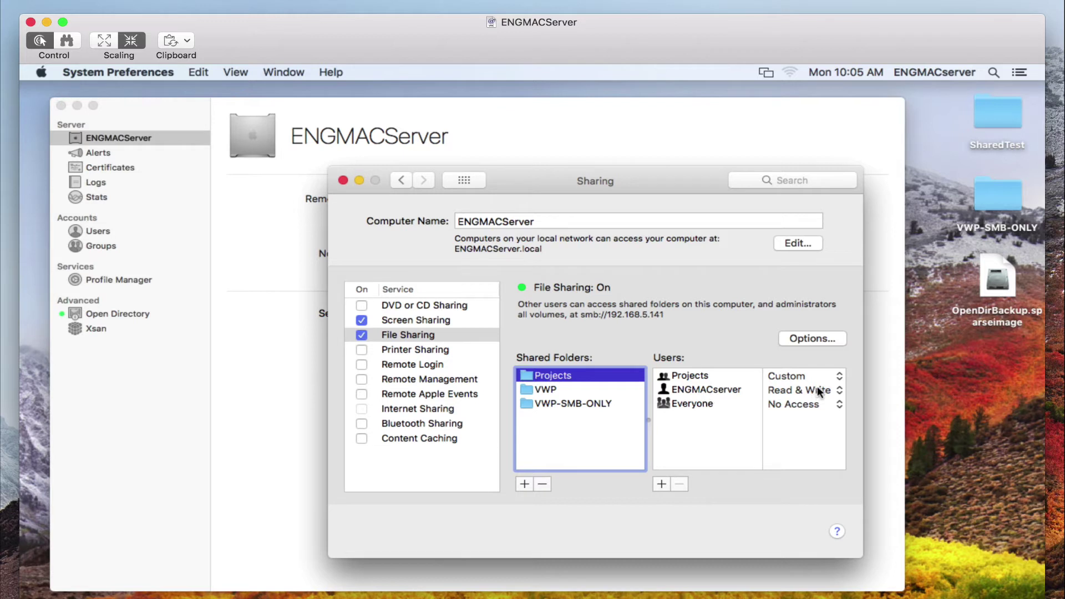
{"action": "left_click", "coordinate": [798, 340]}
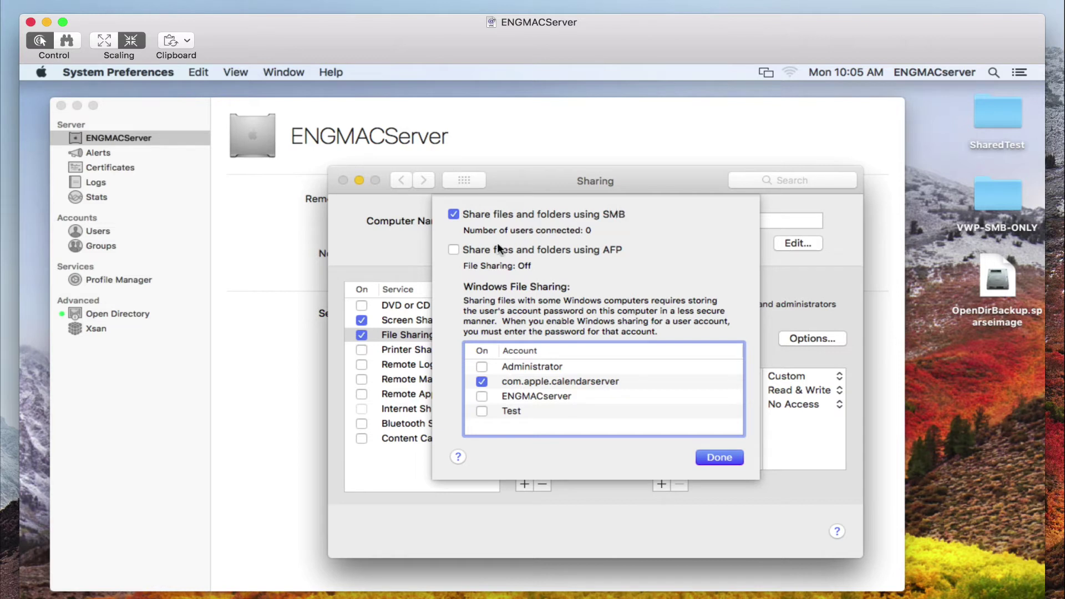
{"action": "left_click", "coordinate": [454, 213]}
{"action": "left_click", "coordinate": [454, 214]}
{"action": "left_click", "coordinate": [454, 249]}
{"action": "left_click_drag", "start_coordinate": [541, 192], "coordinate": [514, 165]}
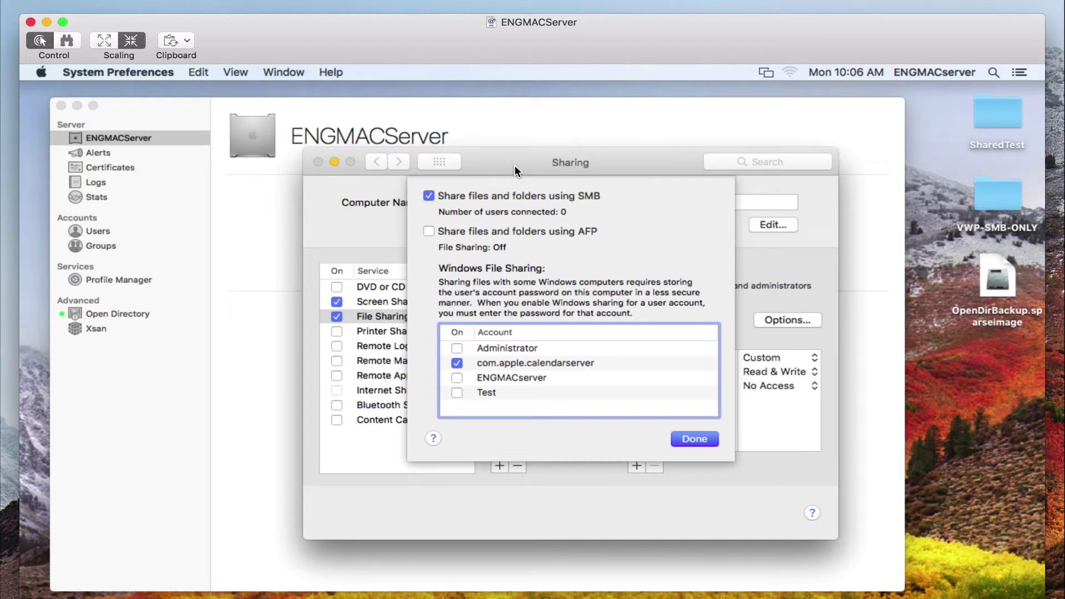
{"action": "left_click", "coordinate": [695, 438]}
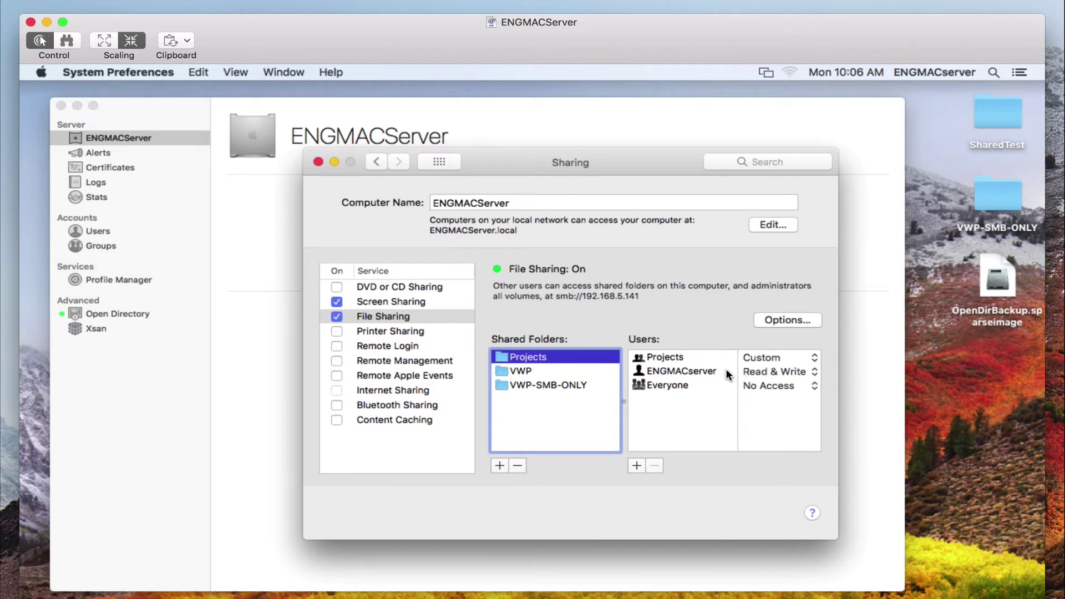
- Switch to the Server app and view the Local Network Groups and the Local Network Users
{"action": "left_click", "coordinate": [142, 429]}
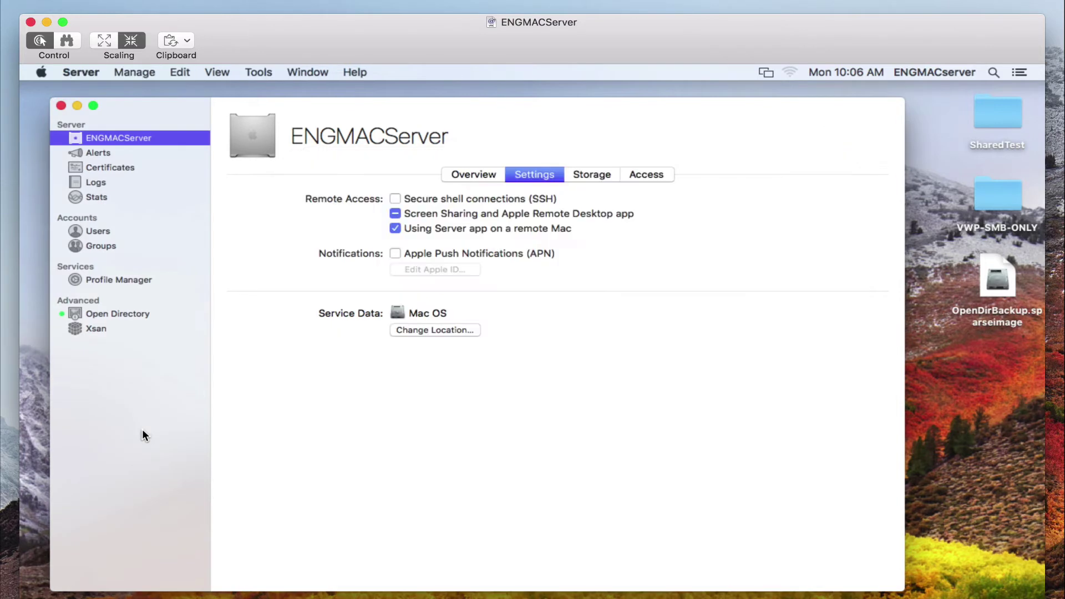
{"action": "left_click", "coordinate": [103, 246]}
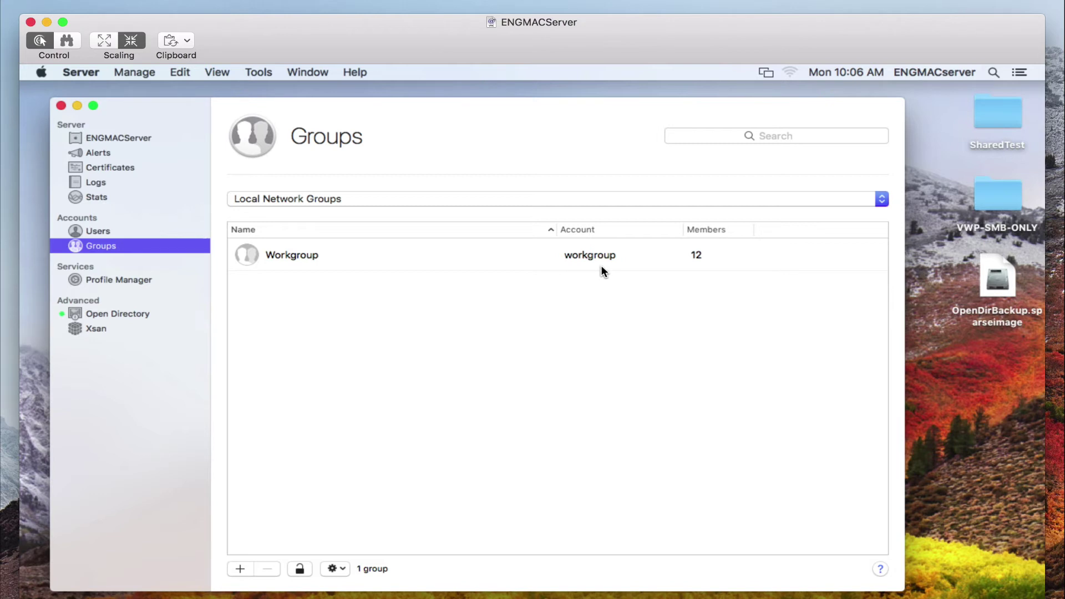
{"action": "left_click", "coordinate": [114, 232]}
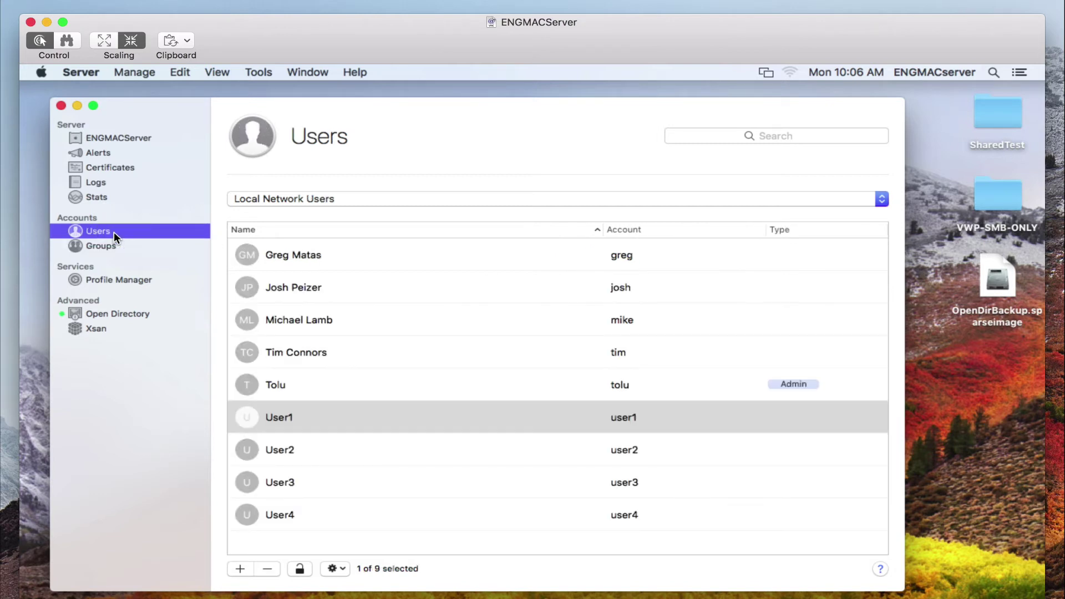
{"action": "scroll", "coordinate": [439, 373], "scroll_direction": "down", "scroll_amount": 1}
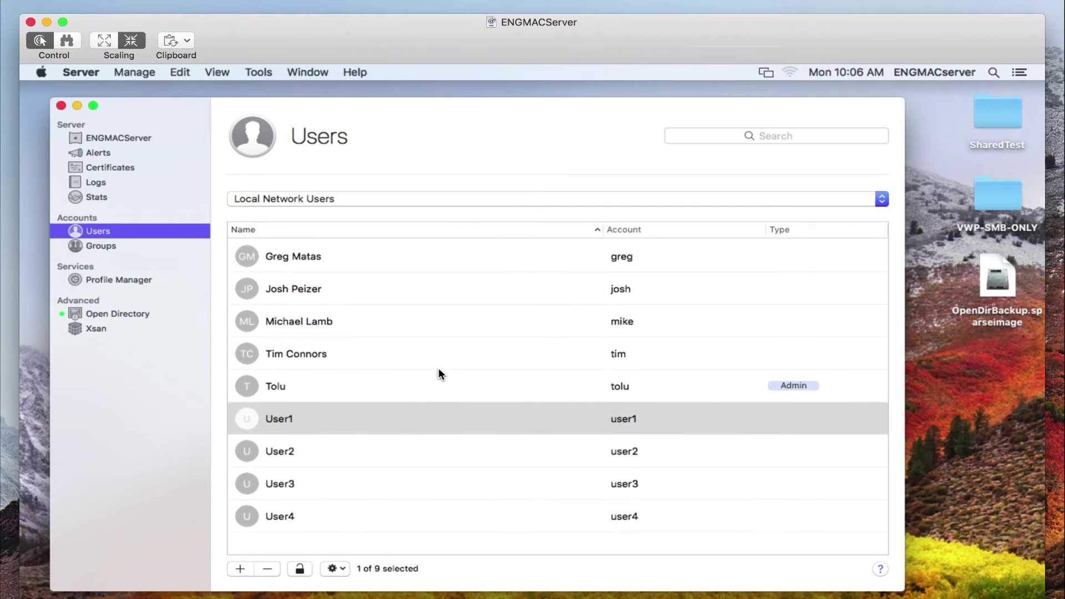
- Examine the group membership in the admin user's account settings and close them without saving
{"action": "left_click", "coordinate": [305, 384]}
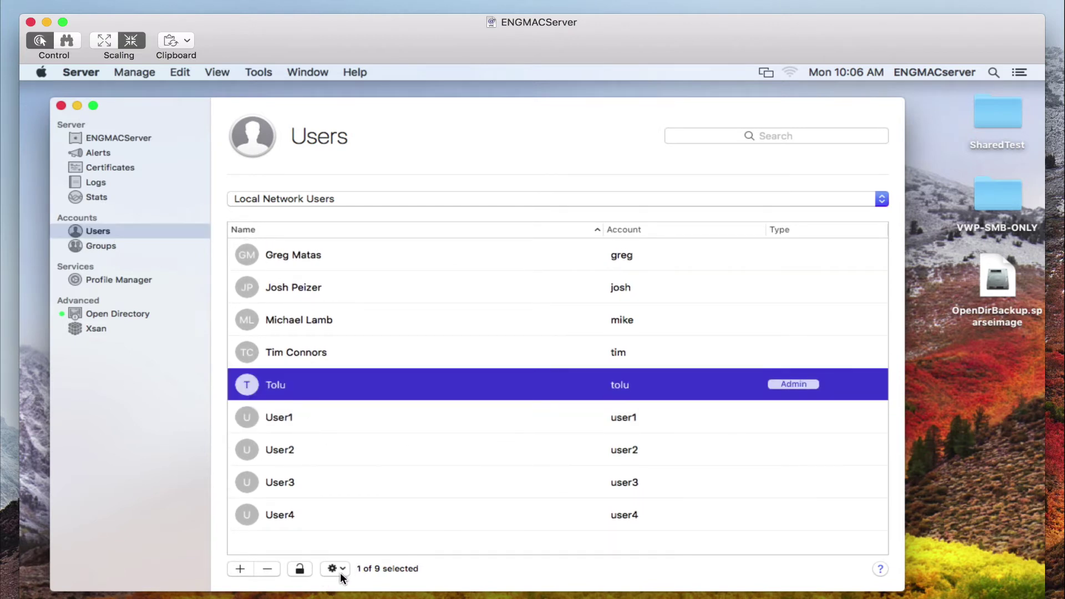
{"action": "left_click", "coordinate": [341, 572]}
{"action": "left_click", "coordinate": [373, 584]}
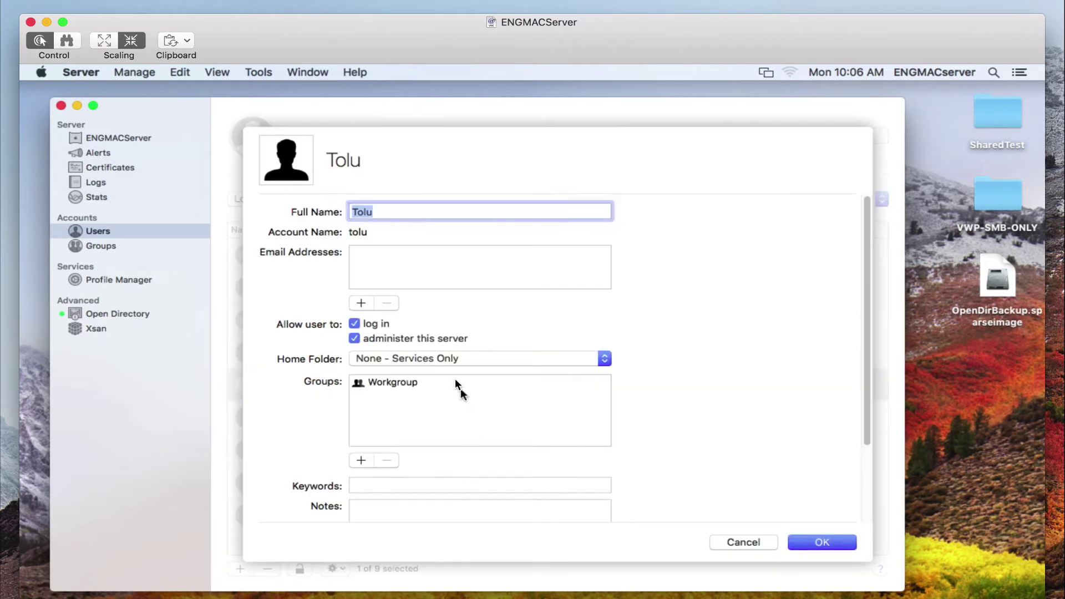
{"action": "left_click", "coordinate": [380, 382]}
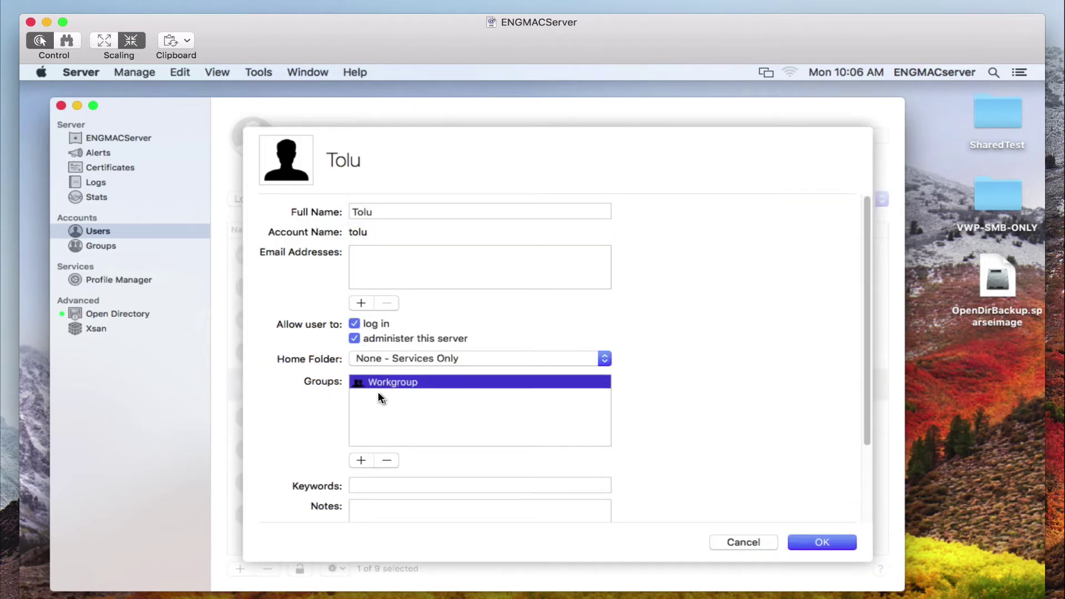
{"action": "left_click", "coordinate": [747, 542]}
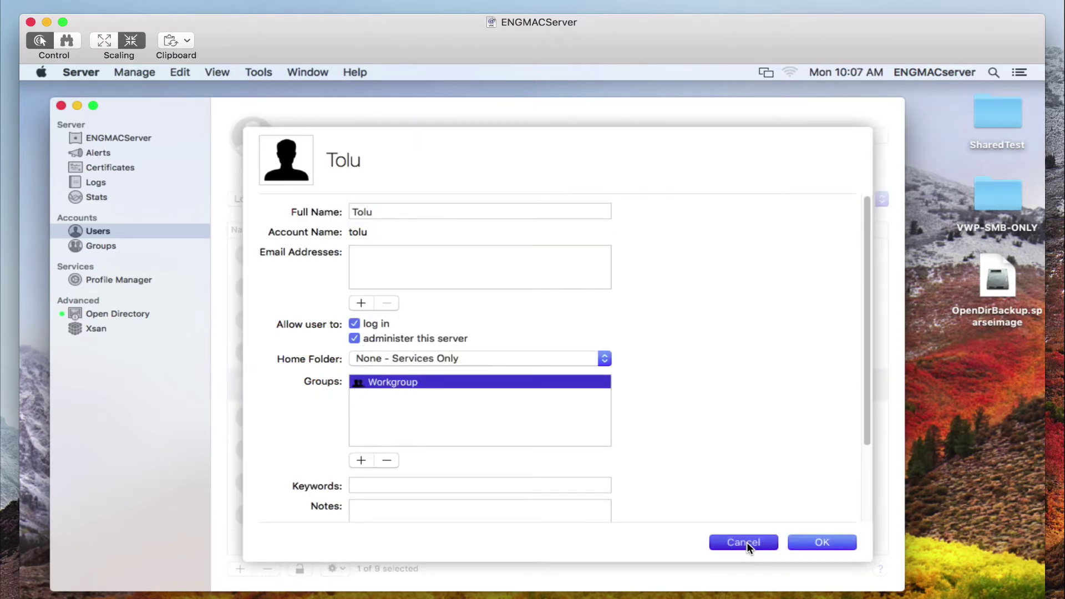
- Inspect User1's account settings and close them without saving
{"action": "left_click", "coordinate": [402, 421]}
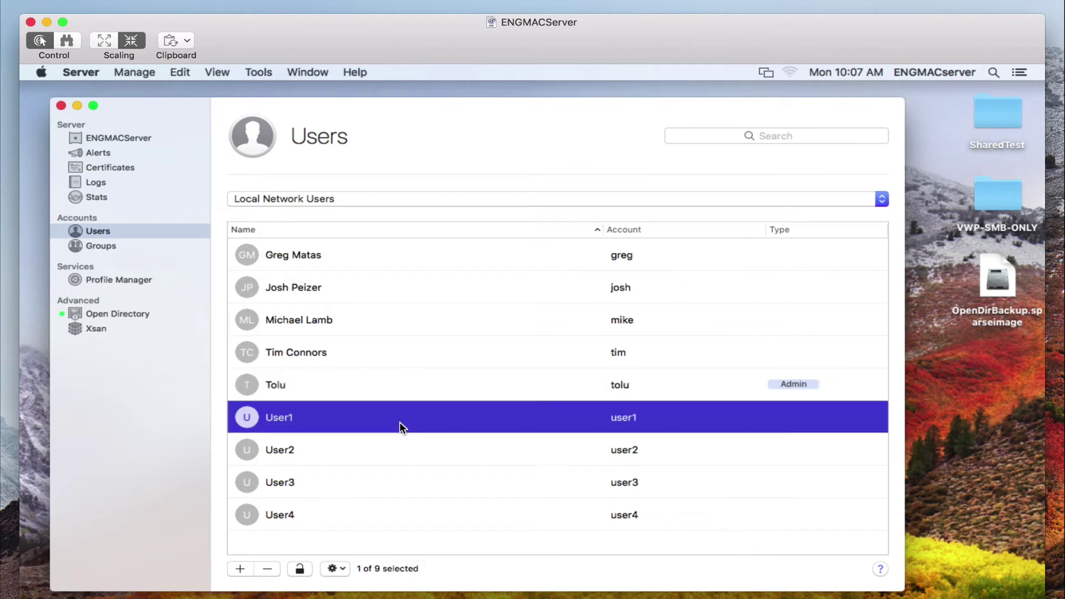
{"action": "left_click", "coordinate": [336, 568]}
{"action": "left_click", "coordinate": [391, 589]}
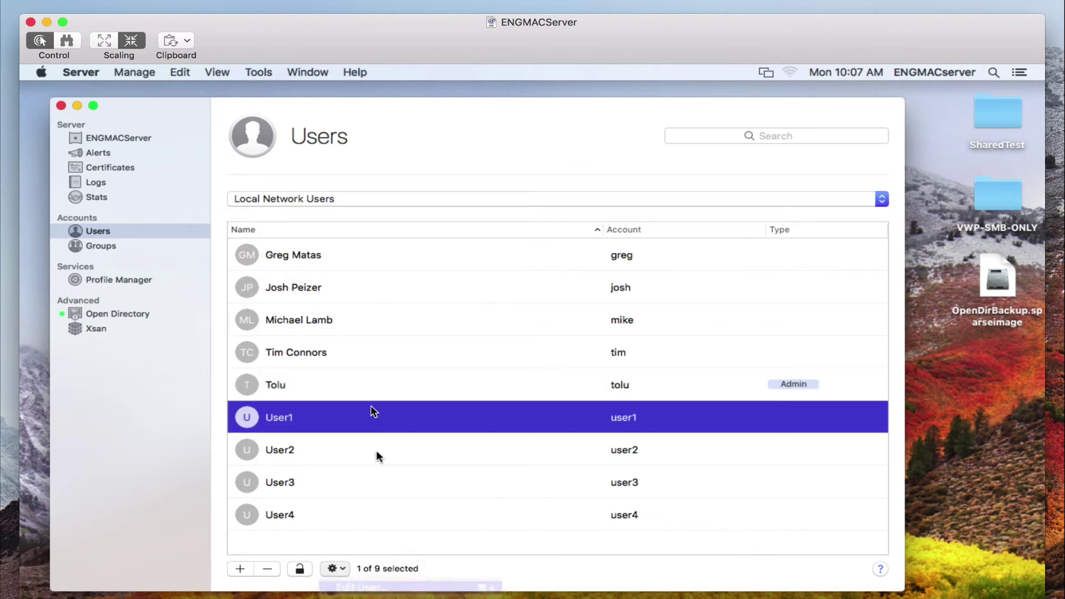
{"action": "left_click", "coordinate": [744, 543]}
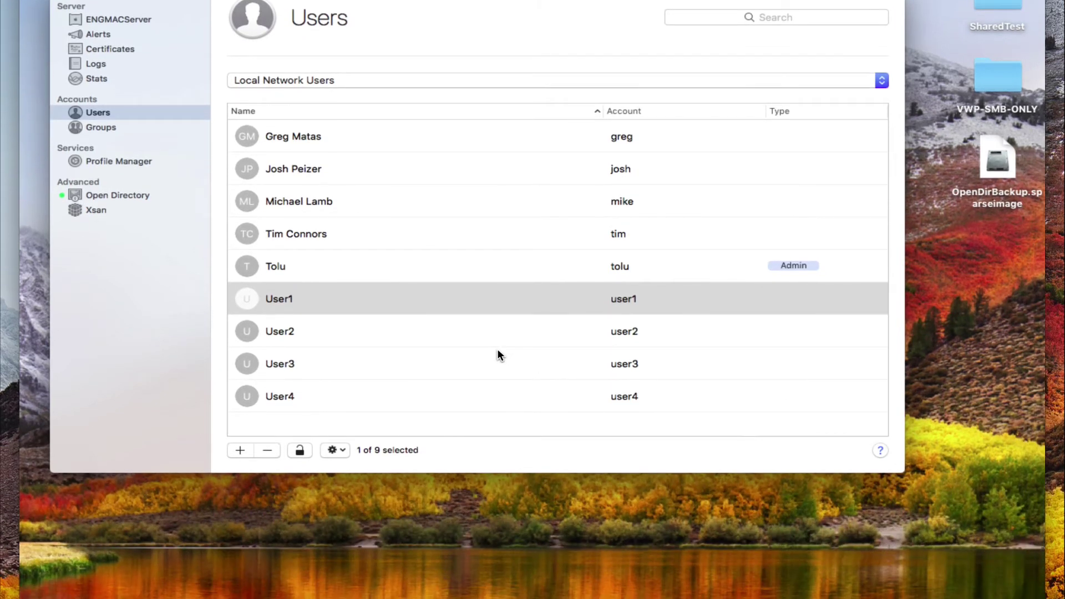
- Review the settings of a template based on User1 and close it without saving
{"action": "left_click", "coordinate": [335, 448]}
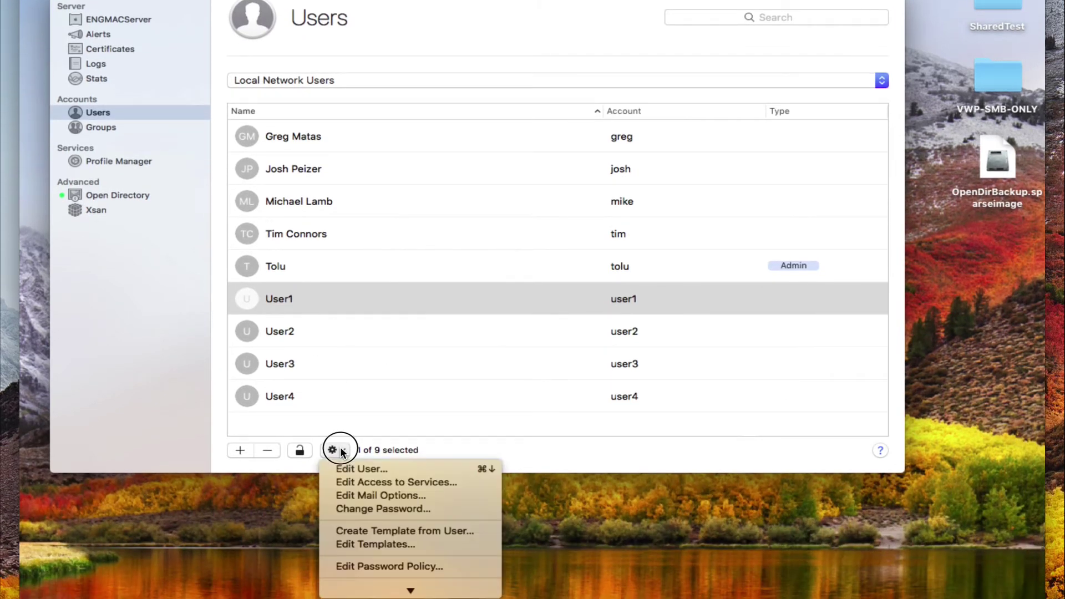
{"action": "left_click", "coordinate": [406, 532]}
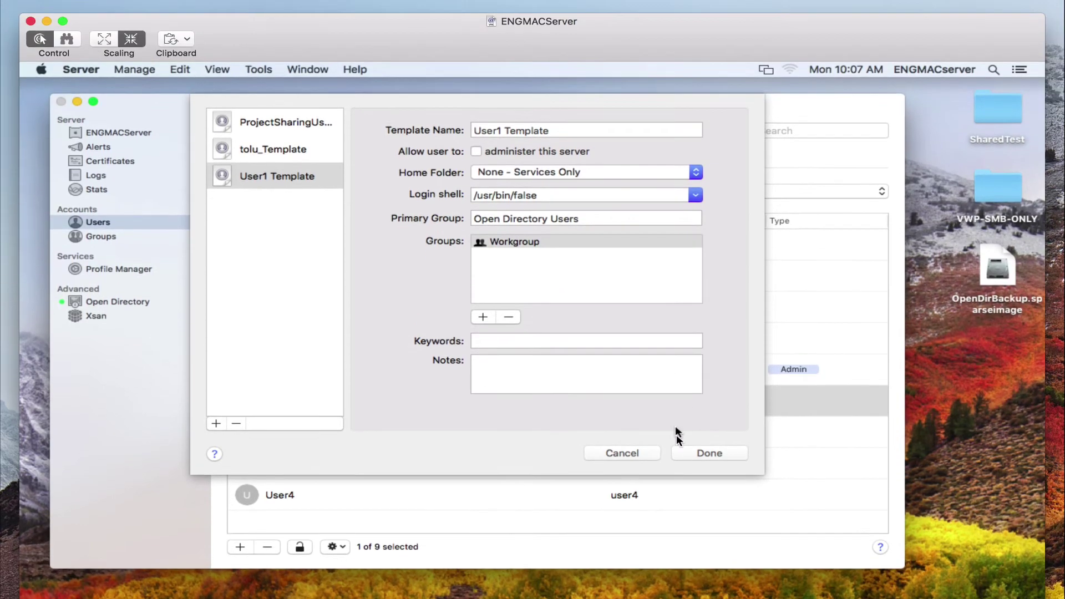
{"action": "left_click", "coordinate": [638, 453]}
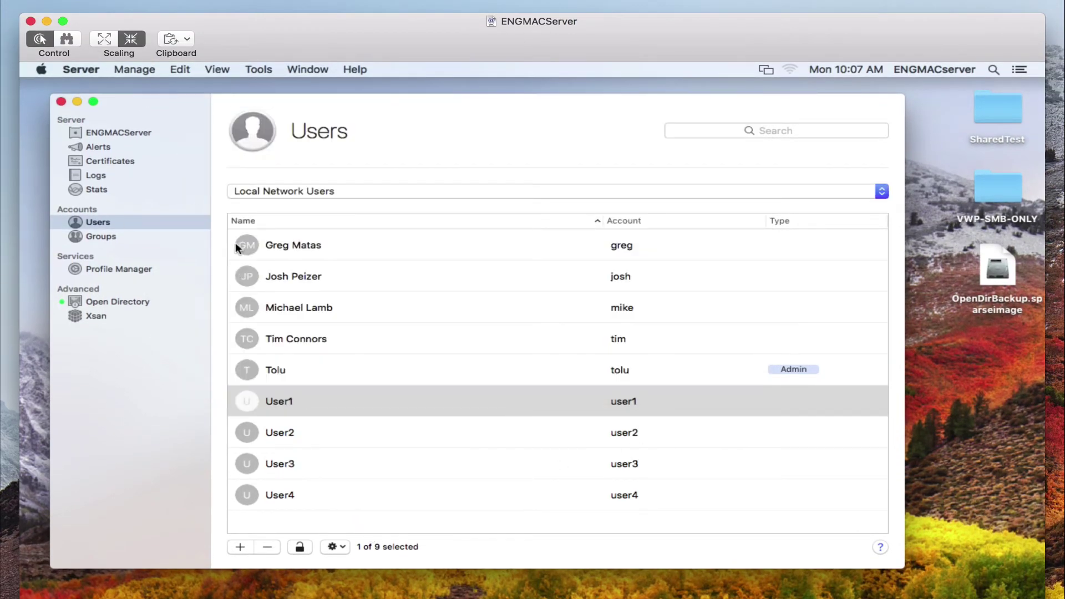
- Start a new Local Network Directory user, enter the full name, accept the suggested account name and apply the ProjectSharingUsers Template
{"action": "left_click", "coordinate": [239, 548]}
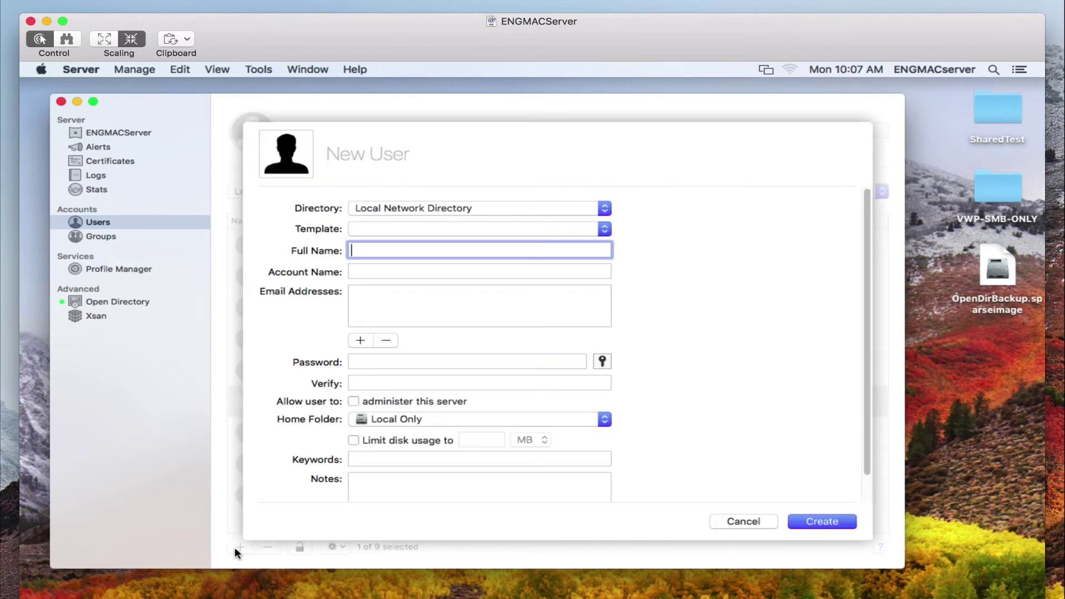
{"action": "type", "text": "J"}
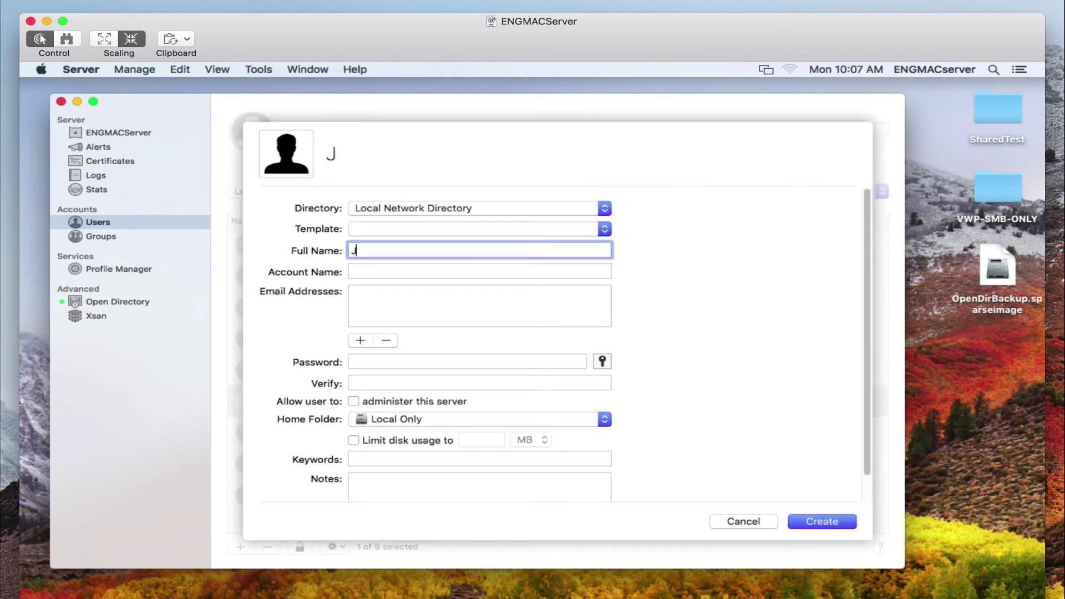
{"action": "type", "text": "ohn Do"}
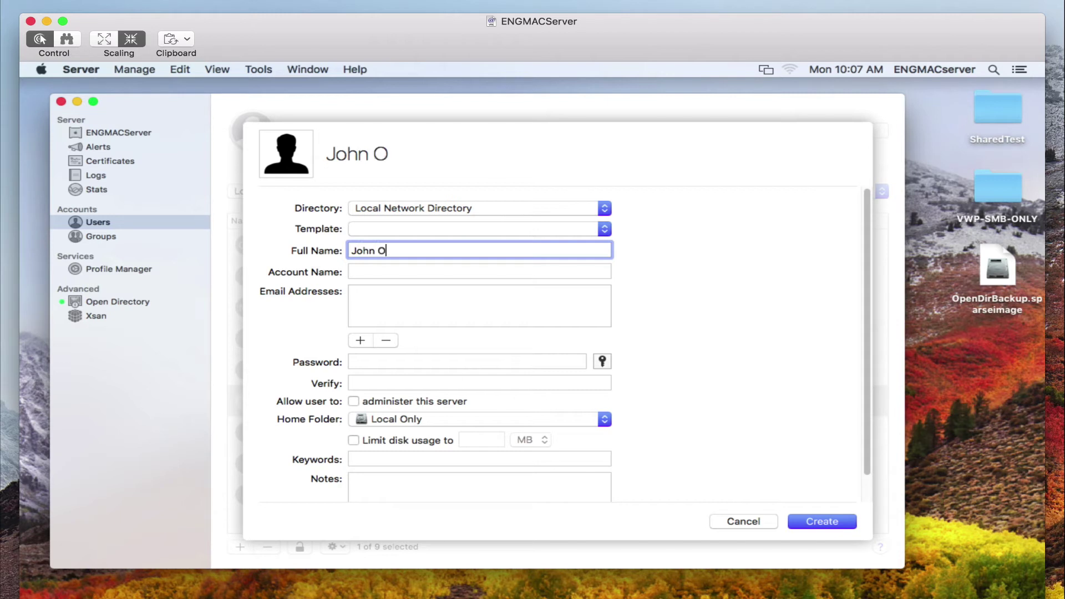
{"action": "type", "text": "e"}
{"action": "left_click", "coordinate": [384, 274]}
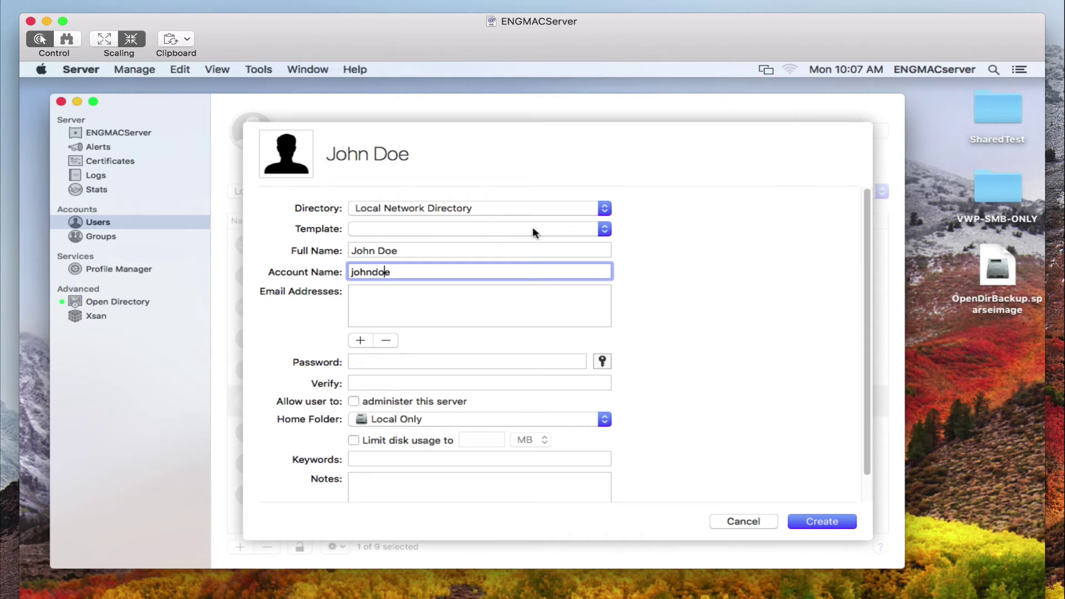
{"action": "left_click", "coordinate": [602, 228]}
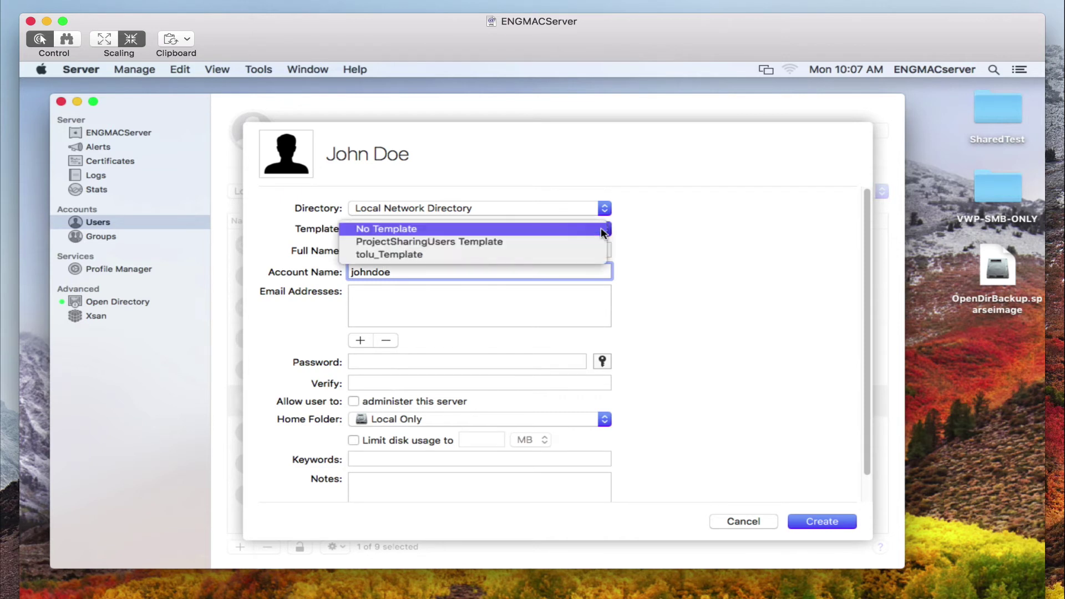
{"action": "left_click", "coordinate": [567, 243]}
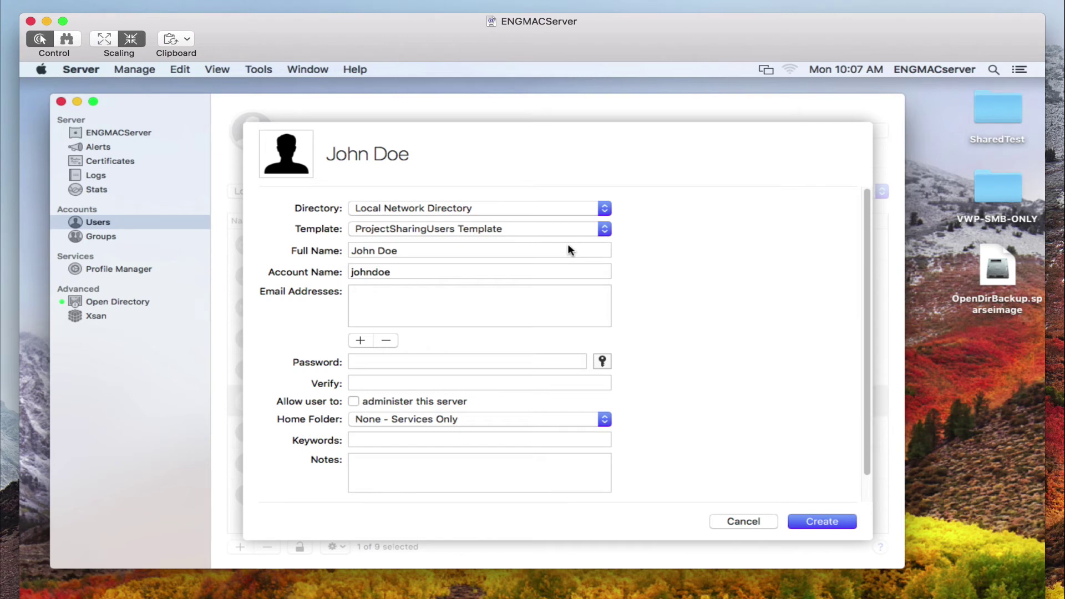
- Fill in the new user's password with a 13-character Memorable suggestion from the Password Assistant
{"action": "left_click", "coordinate": [602, 361]}
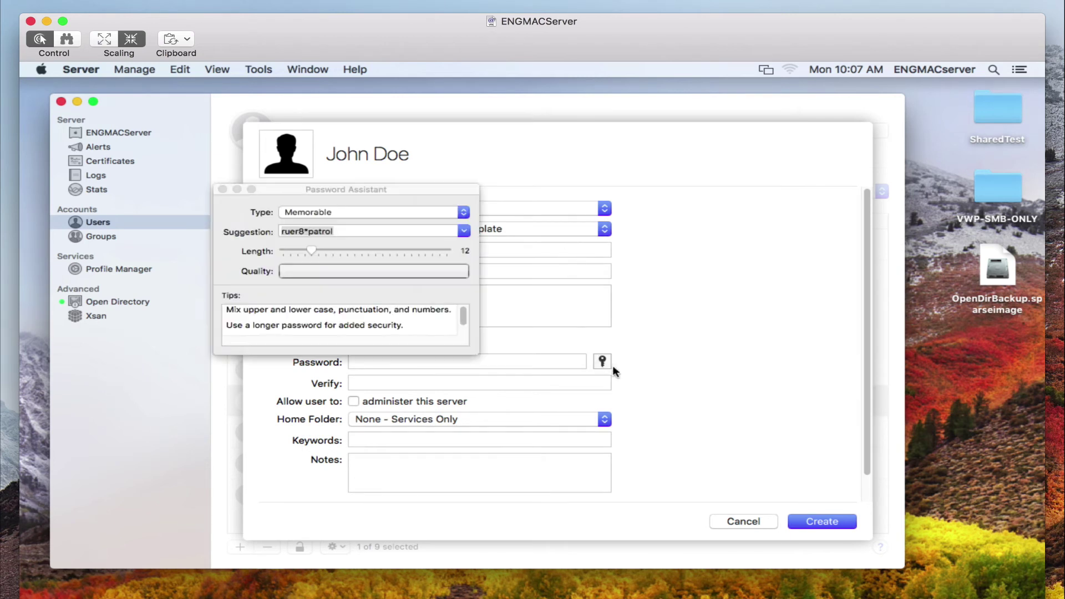
{"action": "left_click", "coordinate": [316, 252]}
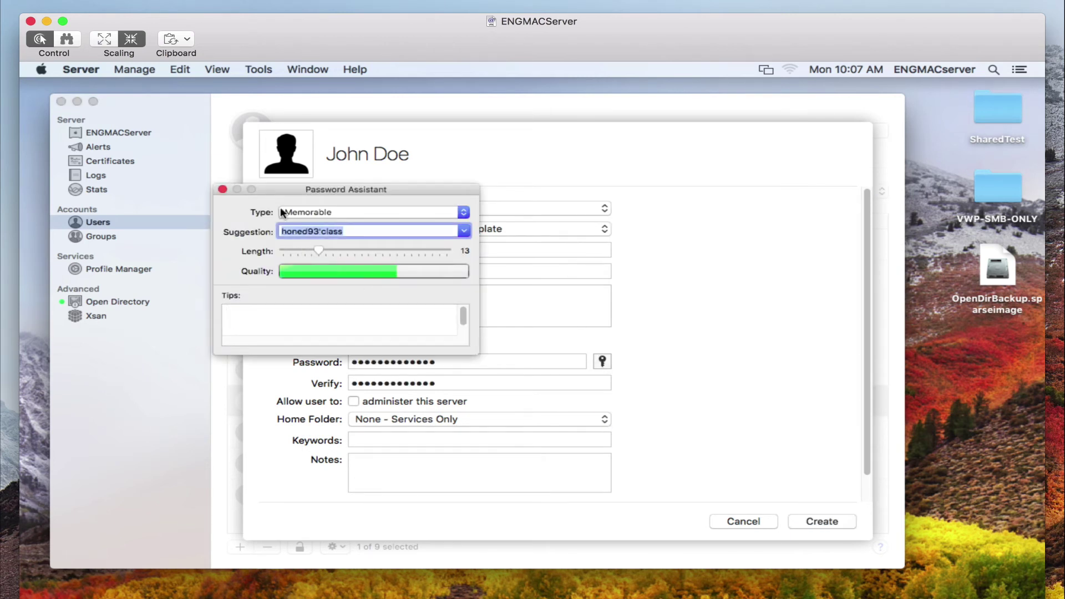
{"action": "left_click", "coordinate": [224, 189]}
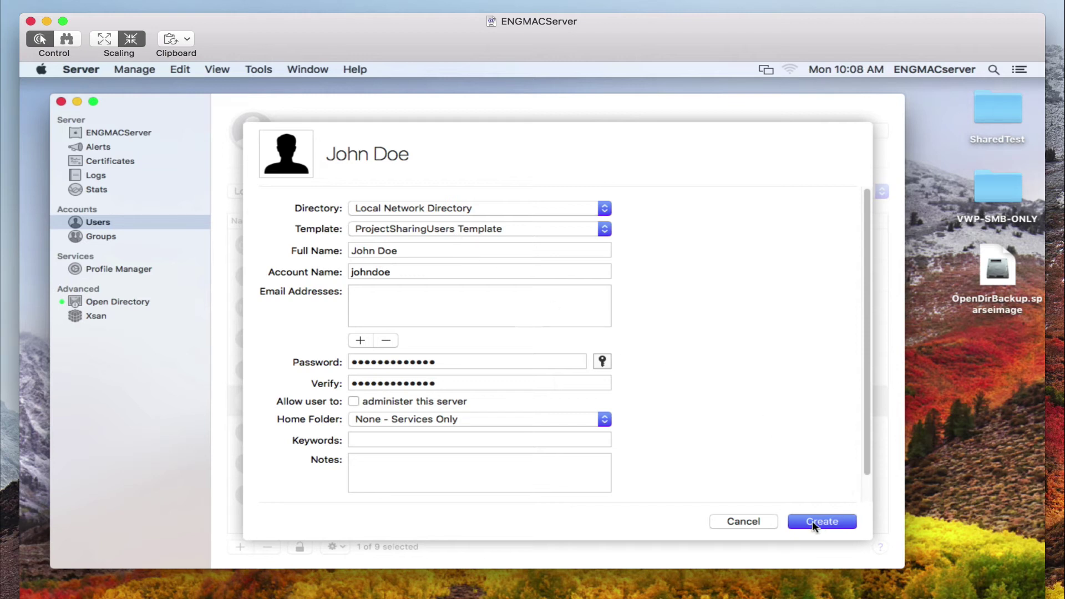
- Keep the home folder set to None - Services Only and create the user account
{"action": "left_click", "coordinate": [493, 419]}
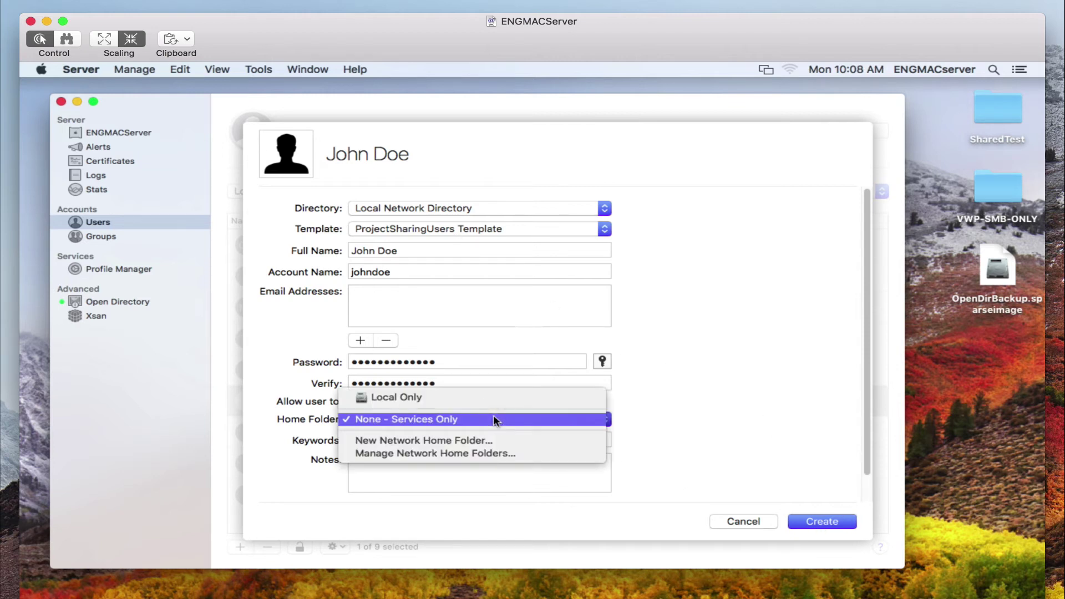
{"action": "left_click", "coordinate": [493, 419]}
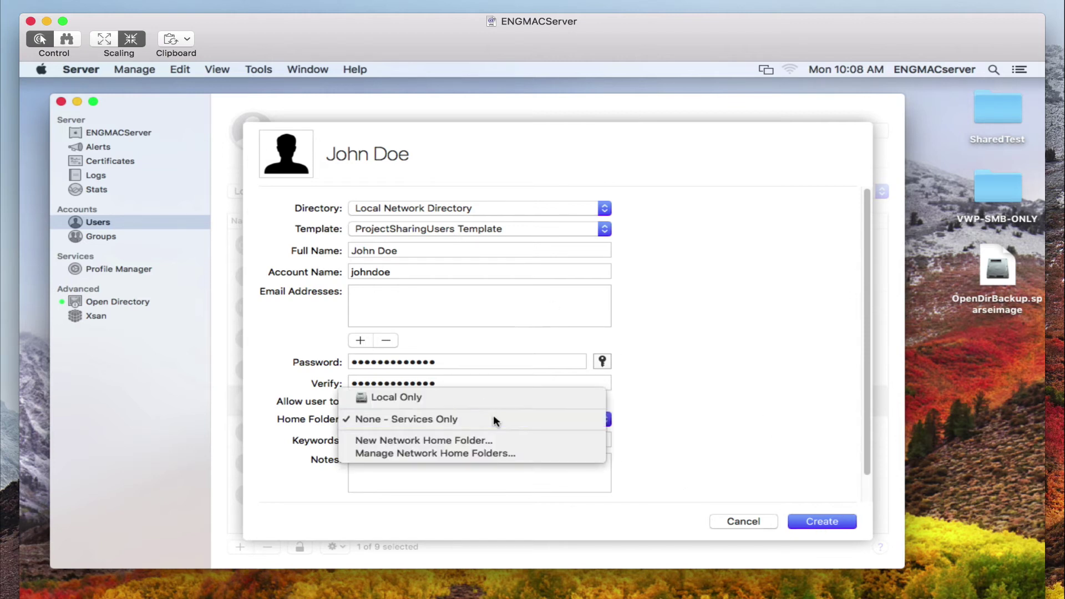
{"action": "left_click", "coordinate": [837, 521]}
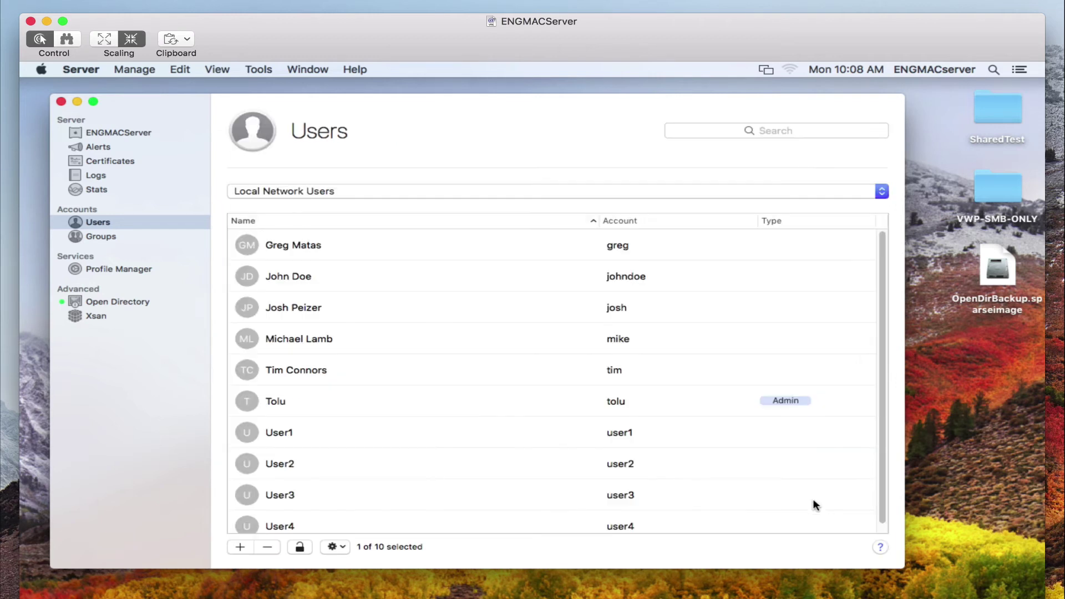
- Check the group membership in the newly created user's account settings and close them
{"action": "left_click", "coordinate": [321, 276]}
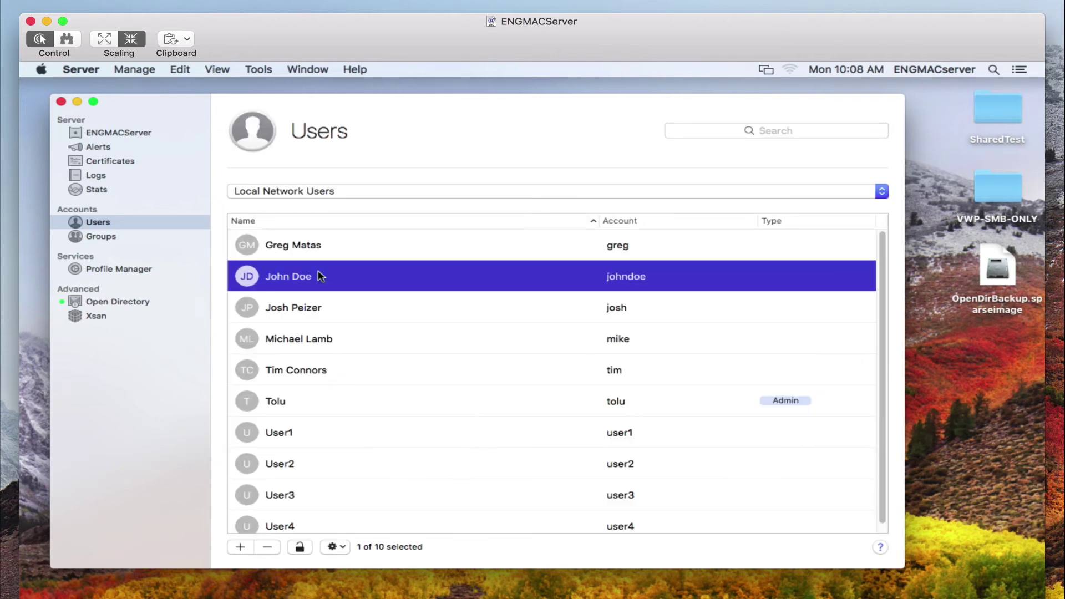
{"action": "scroll", "coordinate": [285, 521], "scroll_direction": "down", "scroll_amount": 1}
{"action": "left_click", "coordinate": [343, 547]}
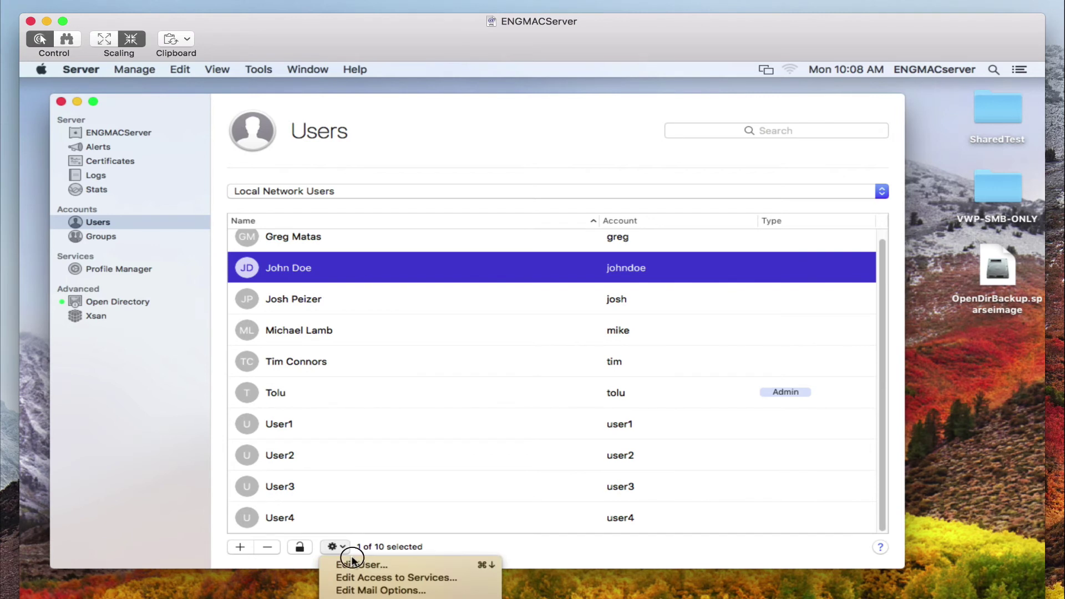
{"action": "left_click", "coordinate": [354, 564]}
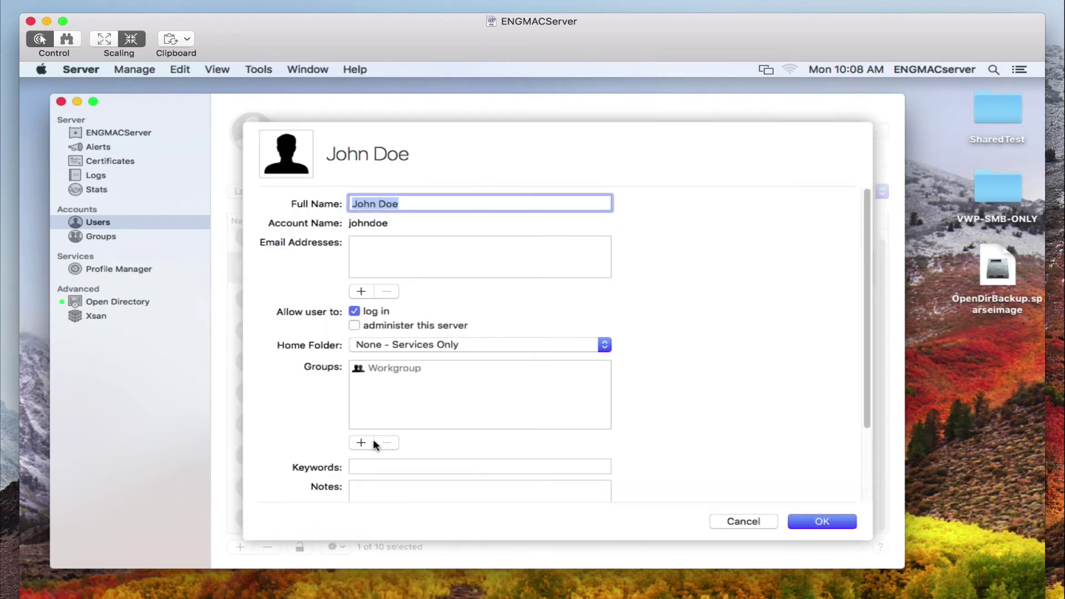
{"action": "mouse_move", "coordinate": [379, 370]}
{"action": "left_click", "coordinate": [814, 522]}
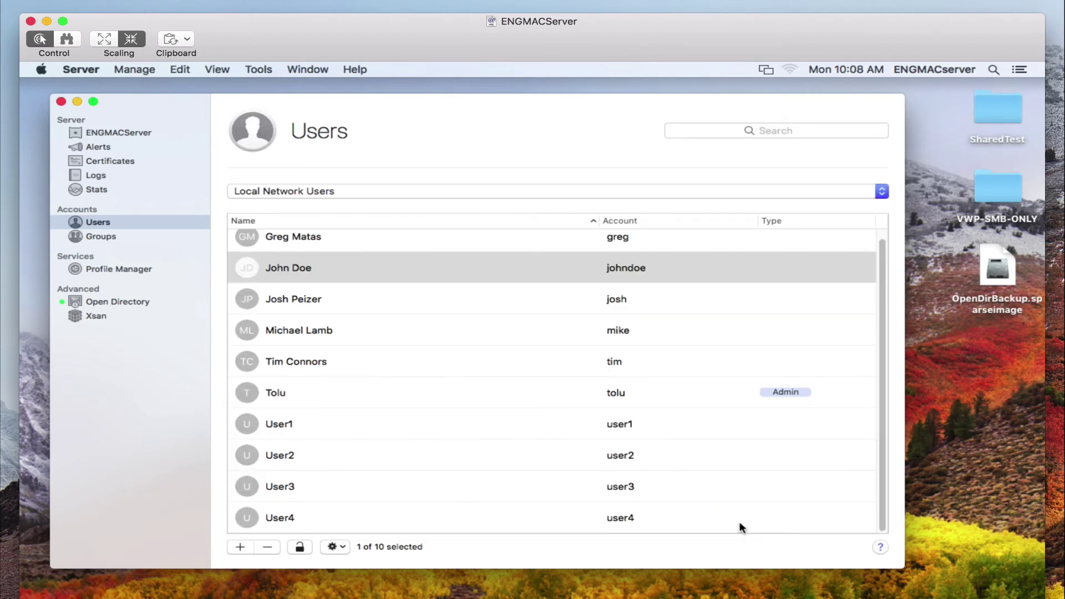
{"action": "scroll", "coordinate": [430, 407], "scroll_direction": "up", "scroll_amount": 1}
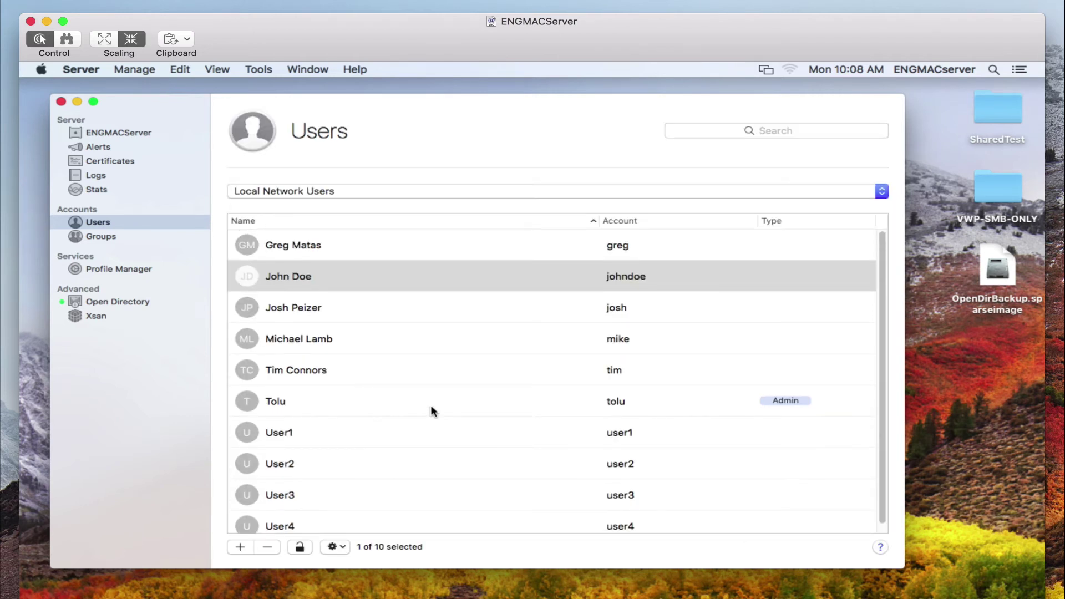
- In ENGMACServer's storage, edit the permissions of the Projects folder and remove the Projects group's entry
{"action": "left_click", "coordinate": [111, 134]}
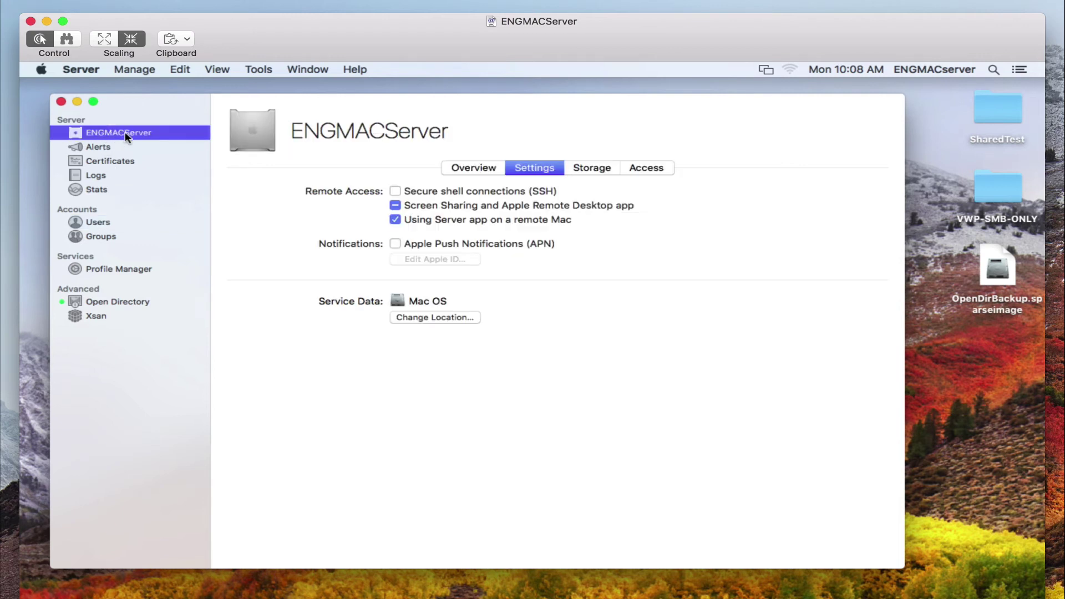
{"action": "left_click", "coordinate": [600, 167]}
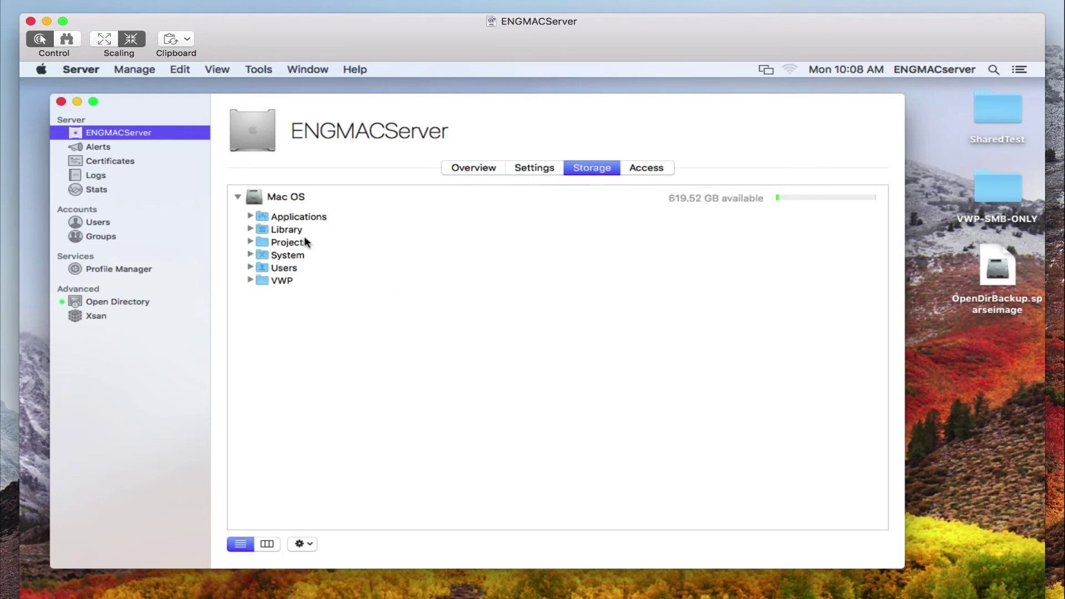
{"action": "left_click", "coordinate": [298, 245]}
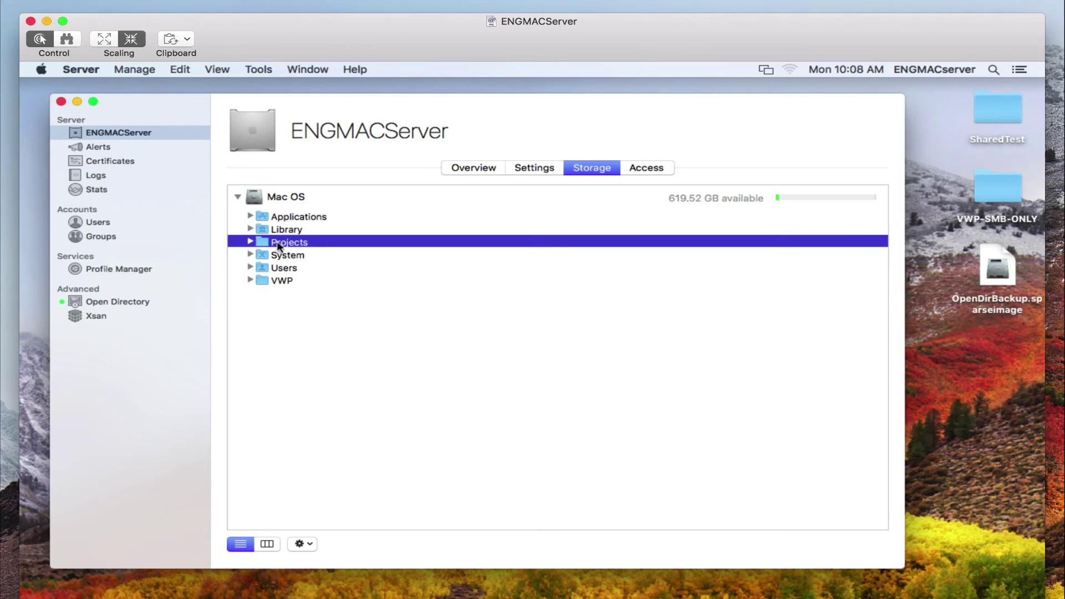
{"action": "left_click", "coordinate": [310, 542]}
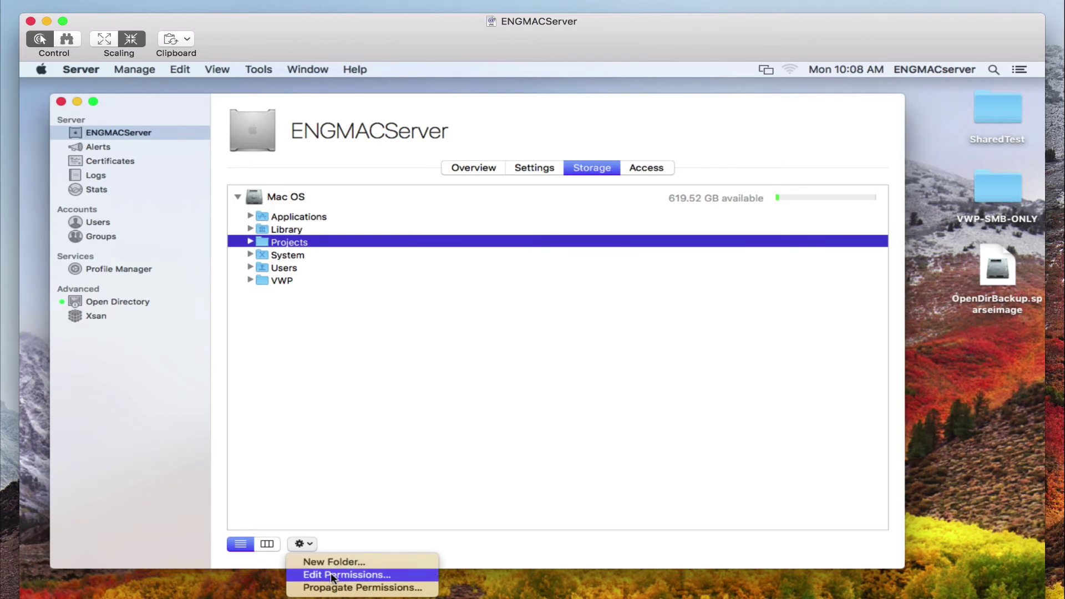
{"action": "left_click", "coordinate": [401, 575]}
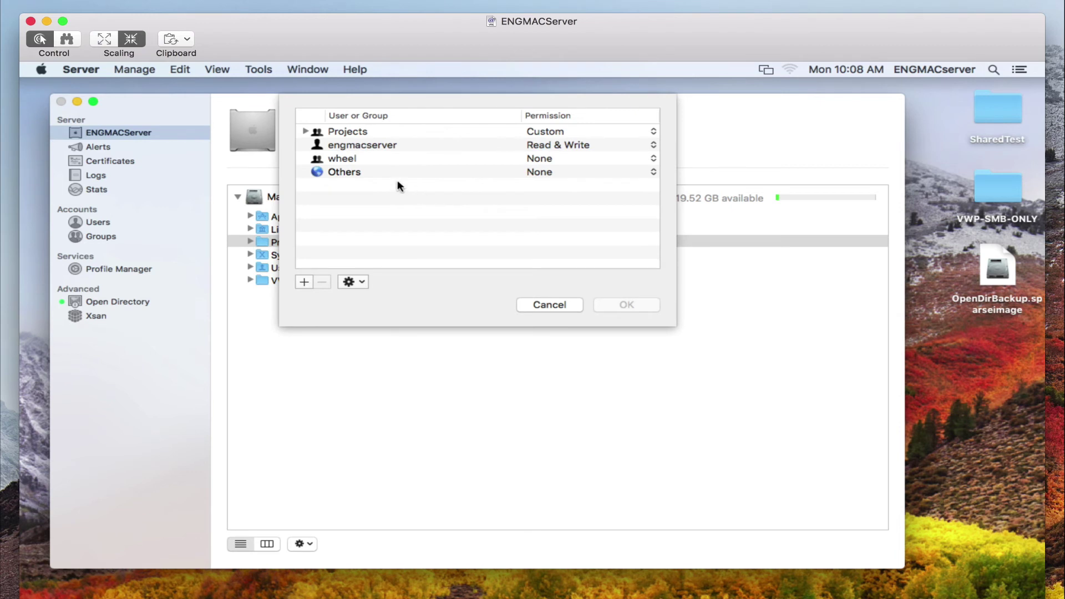
{"action": "left_click", "coordinate": [362, 132]}
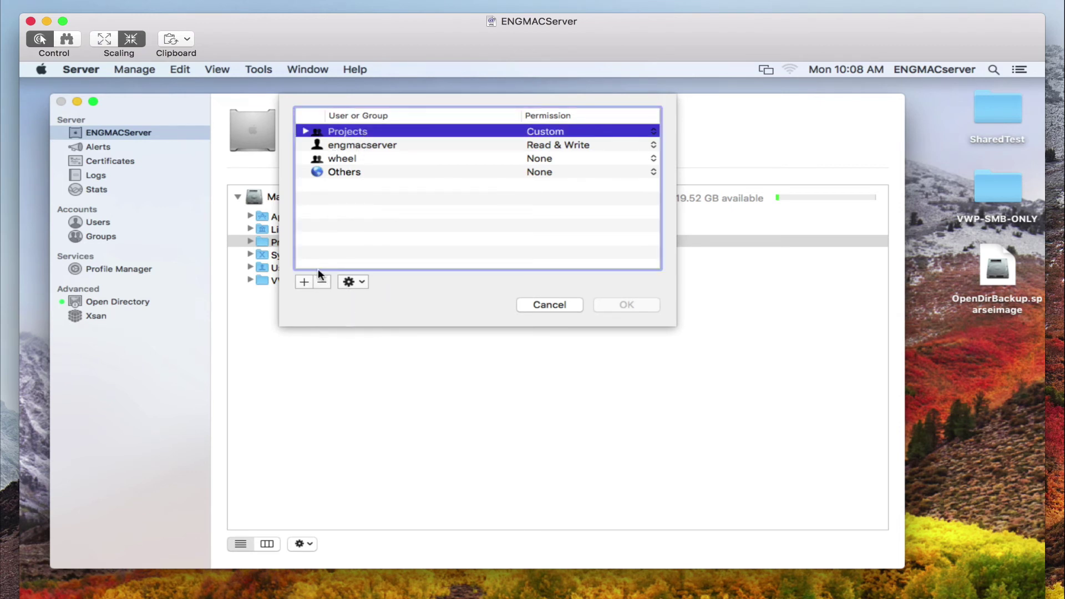
{"action": "left_click", "coordinate": [322, 282]}
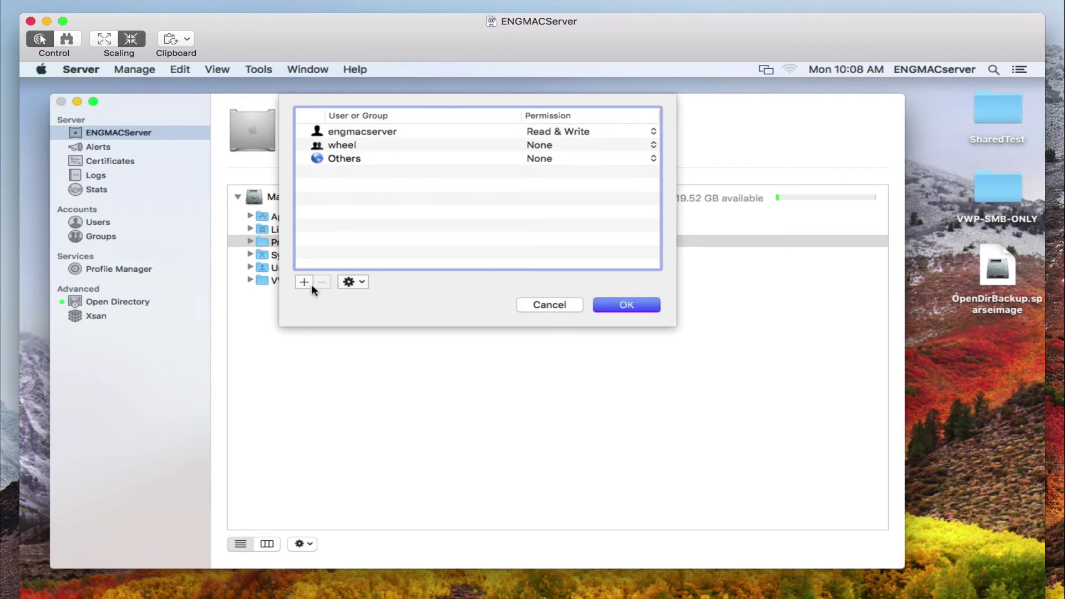
- Add the Workgroup group to the Projects folder's permissions and give it Full Control
{"action": "left_click", "coordinate": [303, 282]}
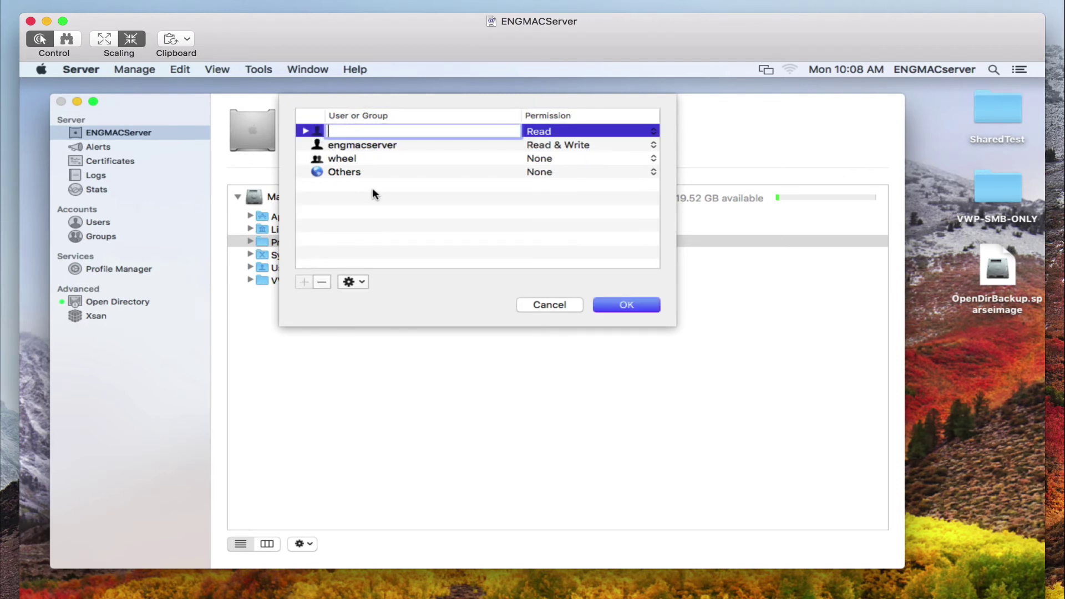
{"action": "type", "text": "Workg"}
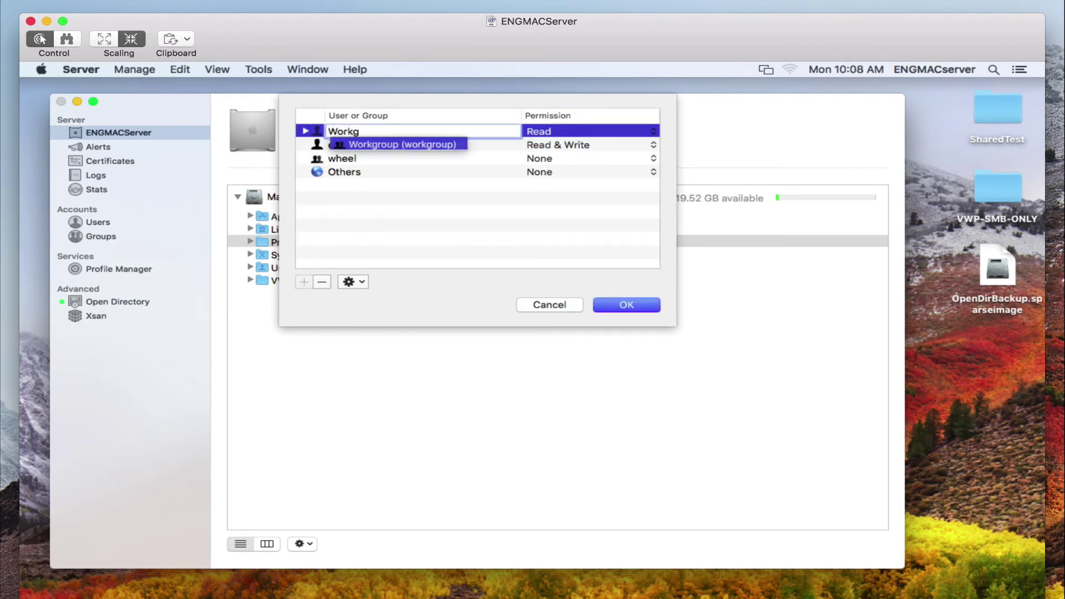
{"action": "key", "text": "Return"}
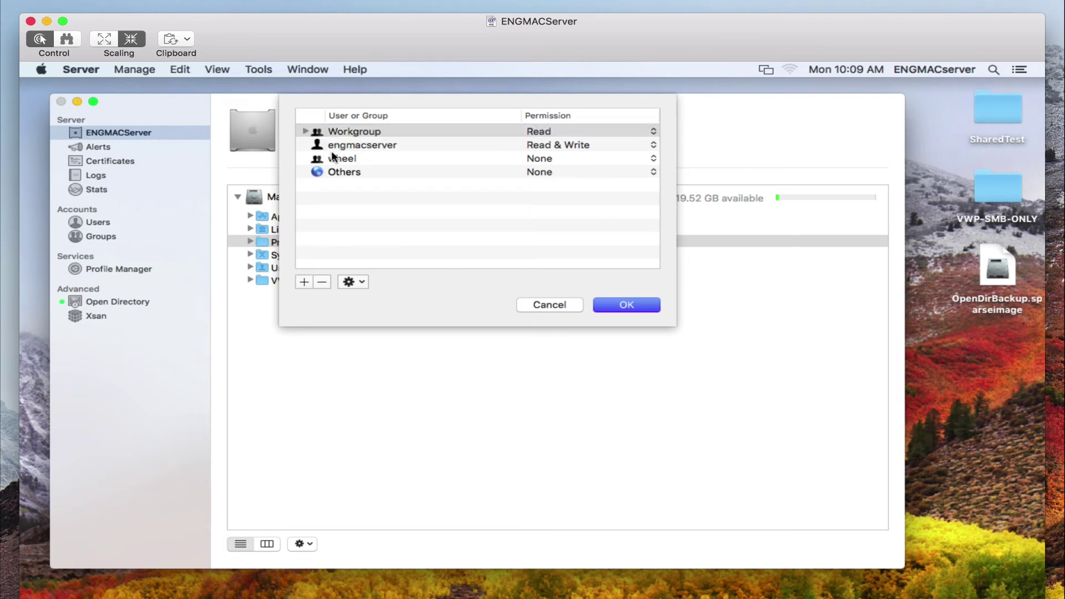
{"action": "left_click", "coordinate": [305, 132]}
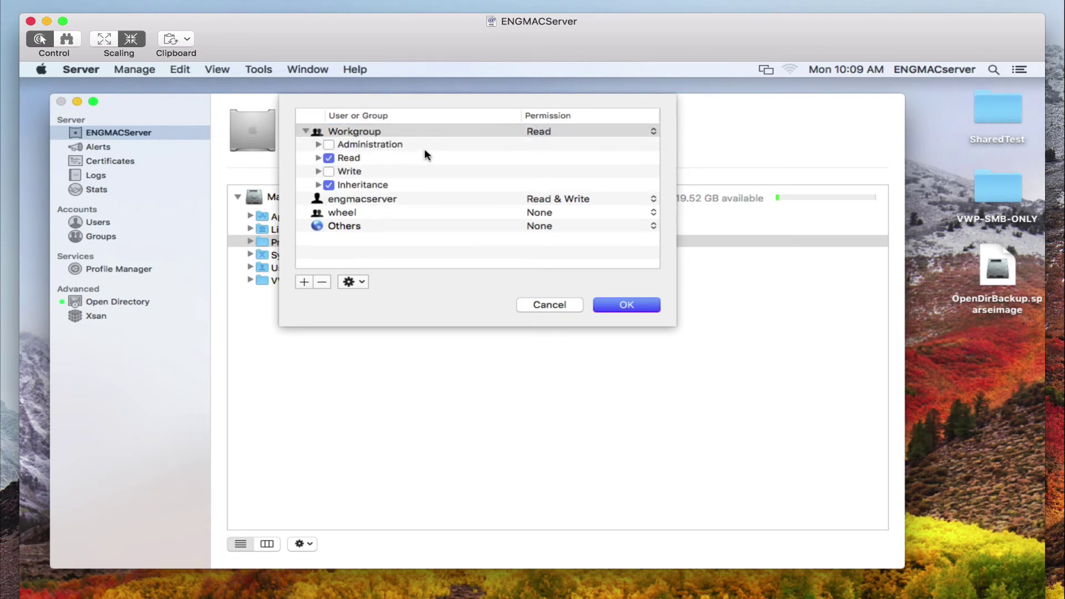
{"action": "left_click", "coordinate": [653, 131]}
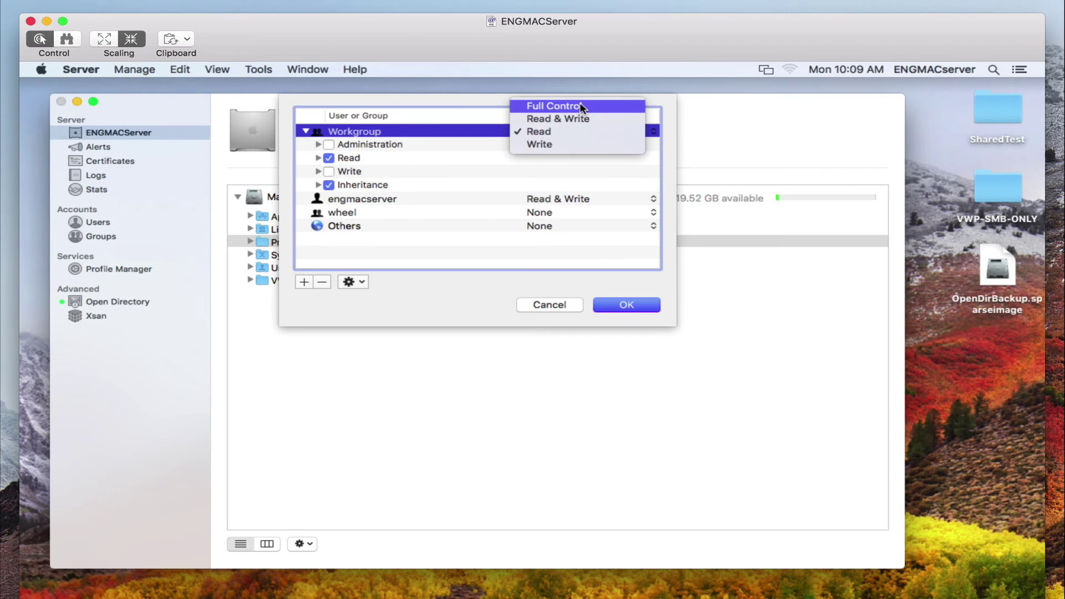
{"action": "left_click", "coordinate": [580, 106]}
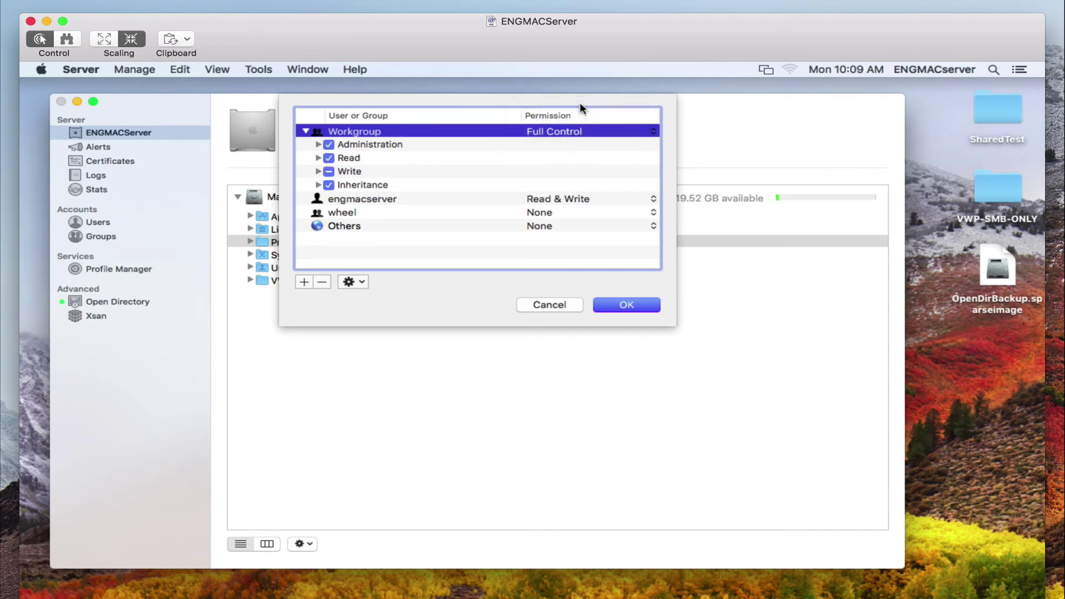
- Expand Workgroup's Administration, Read and Write permissions for the Projects folder and enable the Delete permission under Write
{"action": "left_click", "coordinate": [318, 145]}
{"action": "left_click", "coordinate": [317, 184]}
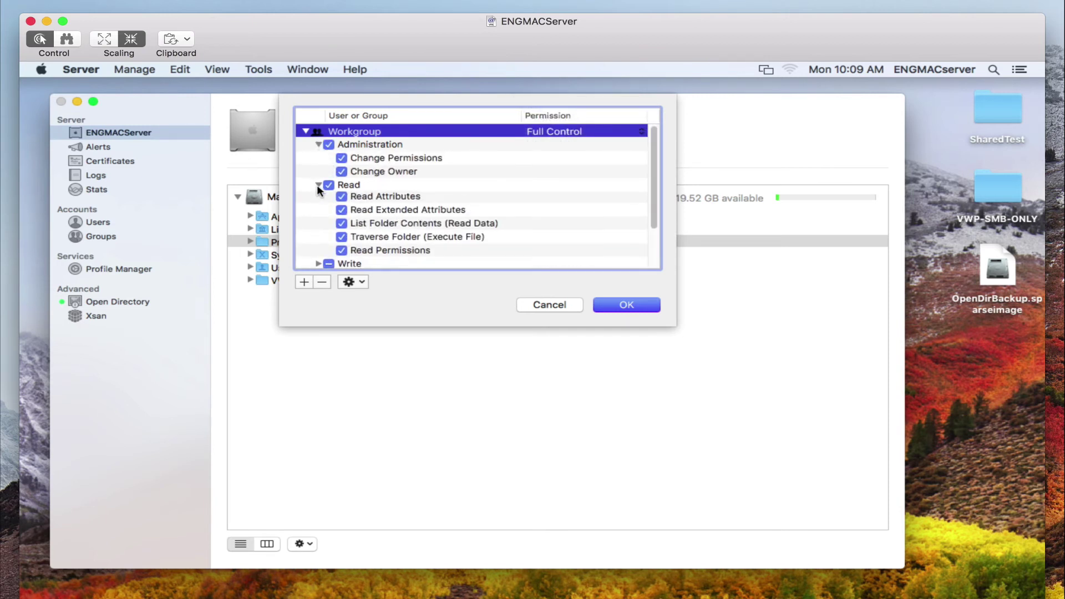
{"action": "scroll", "coordinate": [327, 194], "scroll_direction": "down", "scroll_amount": 4}
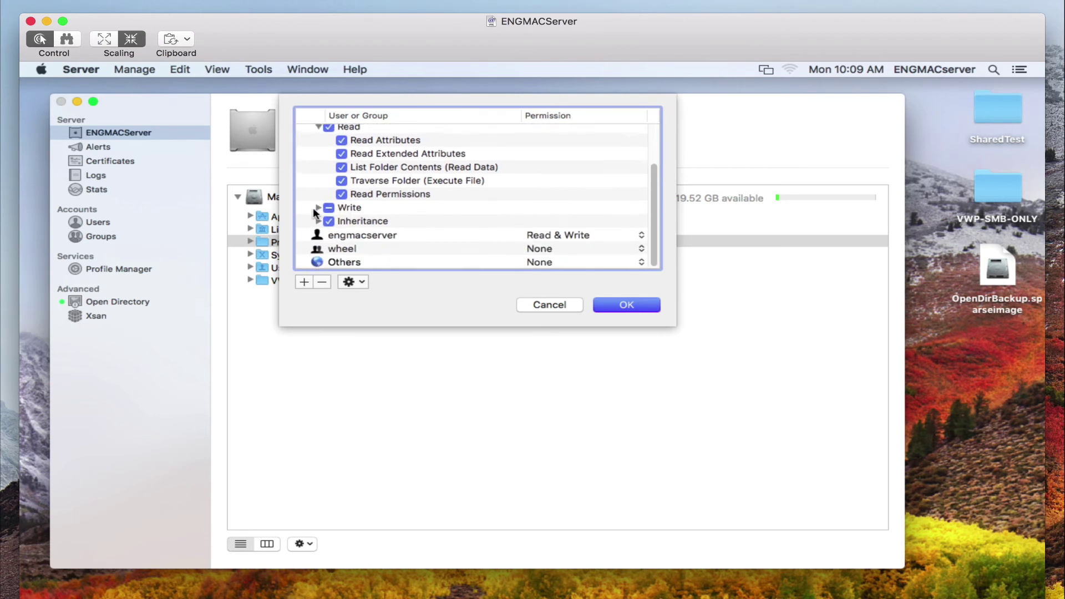
{"action": "left_click", "coordinate": [317, 207]}
{"action": "scroll", "coordinate": [327, 207], "scroll_direction": "down", "scroll_amount": 5}
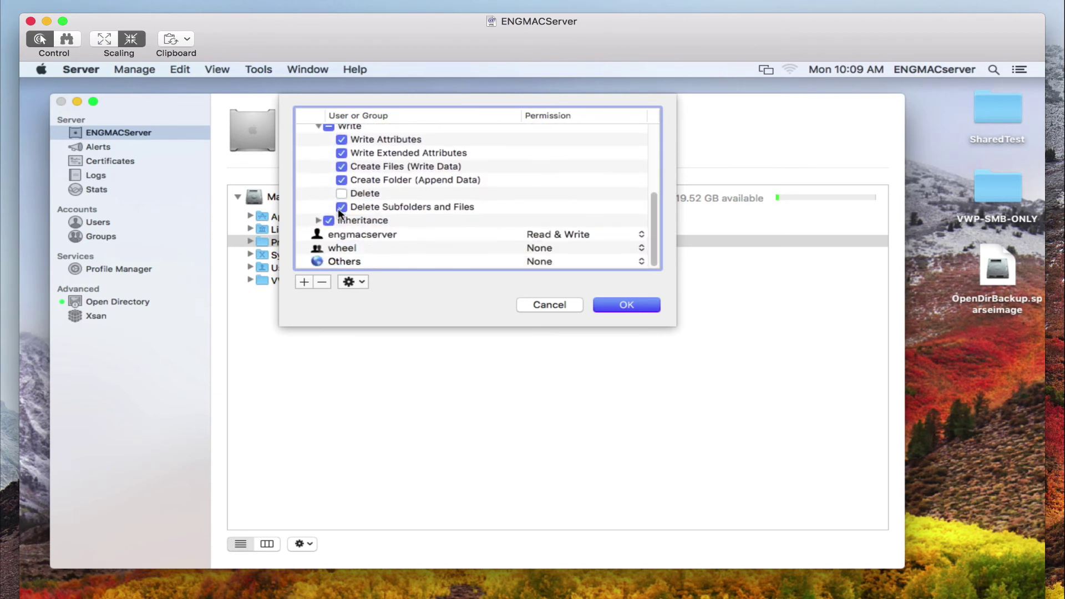
{"action": "left_click", "coordinate": [340, 193]}
{"action": "scroll", "coordinate": [341, 193], "scroll_direction": "up", "scroll_amount": 1}
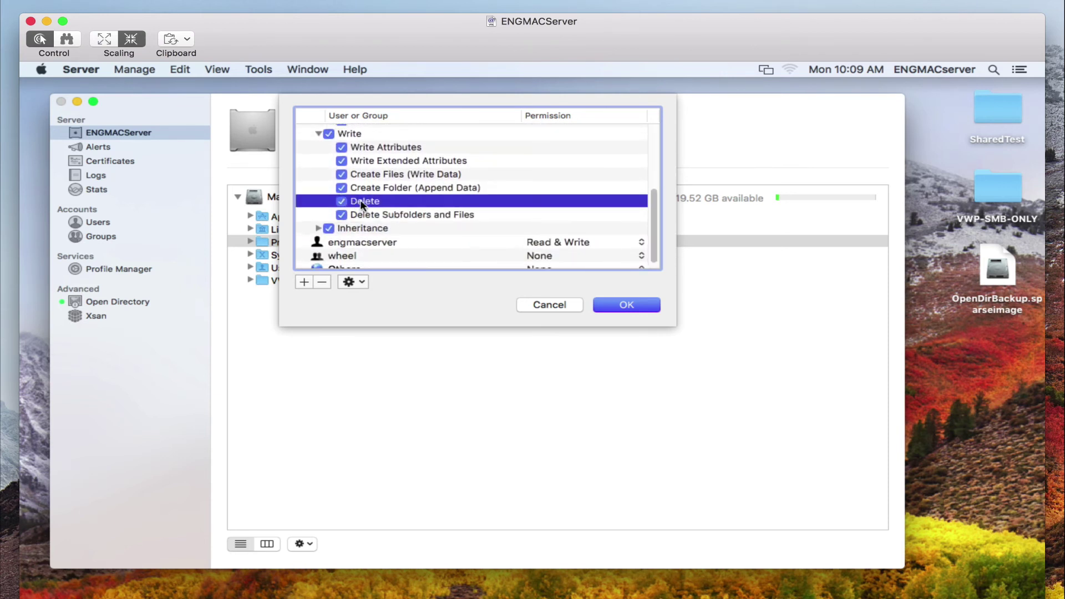
- Review Workgroup's Inheritance options and its other permission categories, collapsing the whole entry when finished
{"action": "left_click", "coordinate": [319, 228]}
{"action": "scroll", "coordinate": [343, 238], "scroll_direction": "down", "scroll_amount": 1}
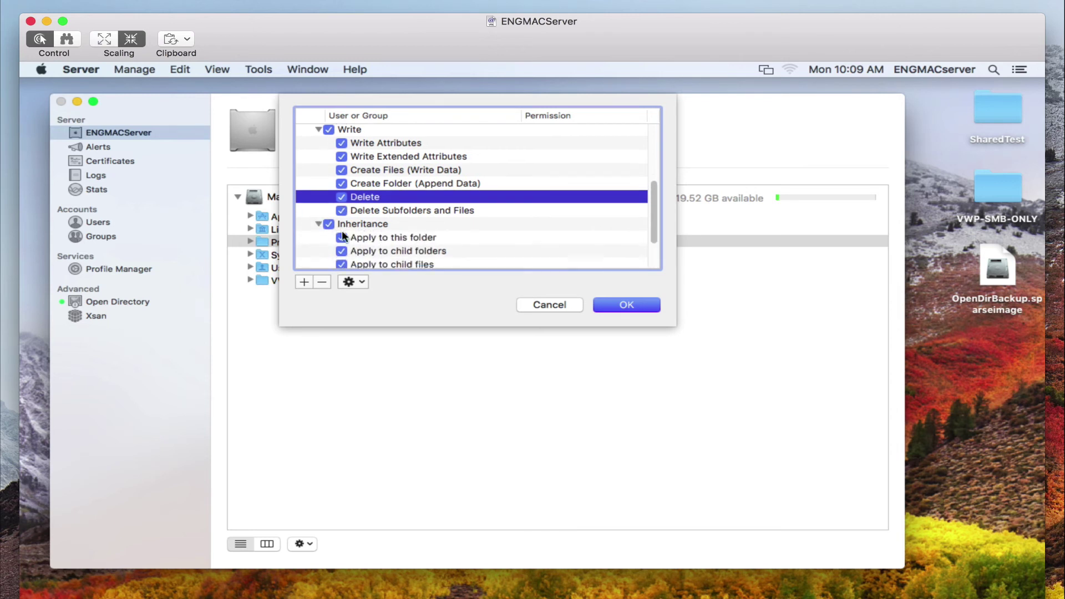
{"action": "scroll", "coordinate": [341, 232], "scroll_direction": "down", "scroll_amount": 5}
{"action": "scroll", "coordinate": [339, 227], "scroll_direction": "up", "scroll_amount": 5}
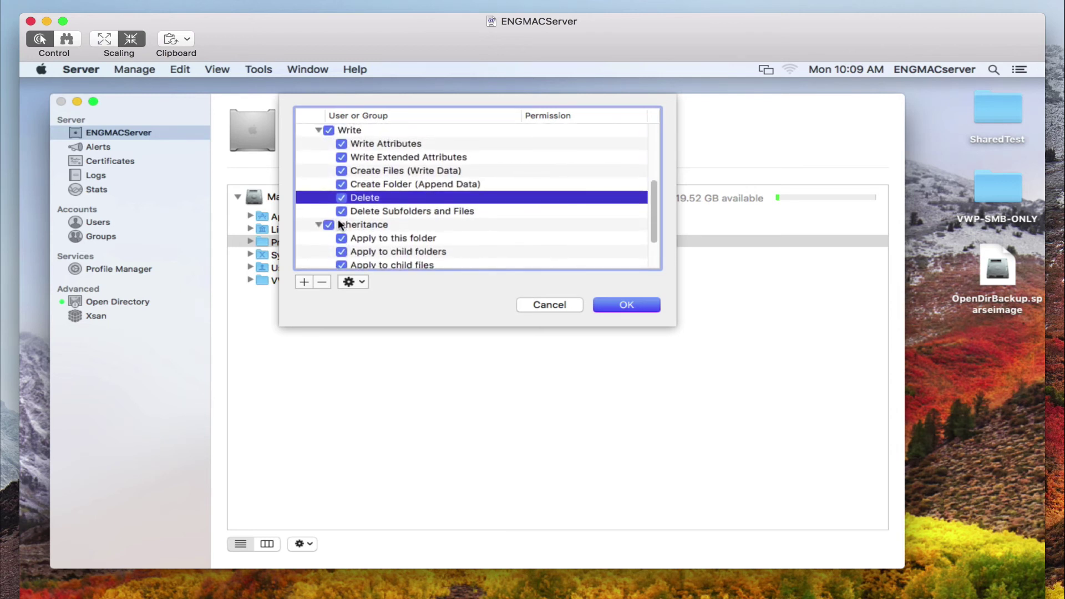
{"action": "scroll", "coordinate": [337, 219], "scroll_direction": "up", "scroll_amount": 5}
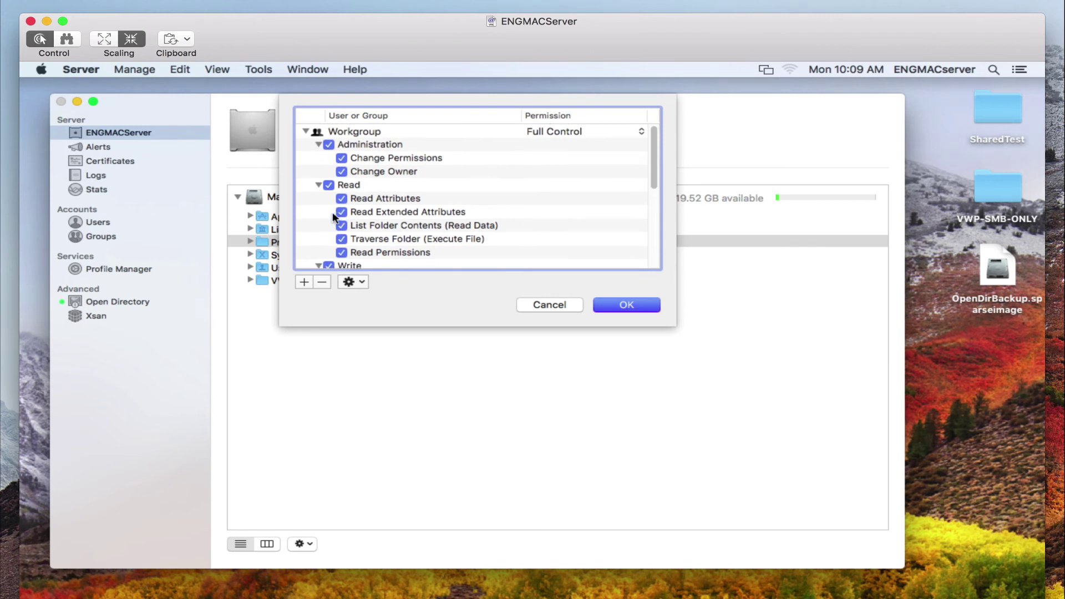
{"action": "left_click", "coordinate": [317, 144]}
{"action": "left_click", "coordinate": [318, 158]}
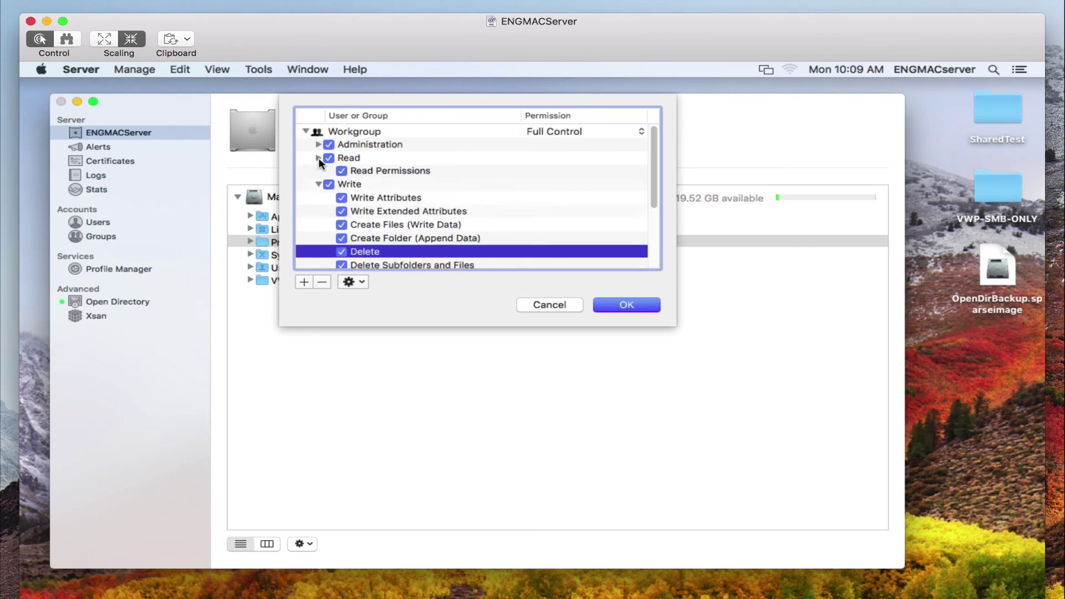
{"action": "left_click", "coordinate": [318, 171]}
{"action": "left_click", "coordinate": [318, 185]}
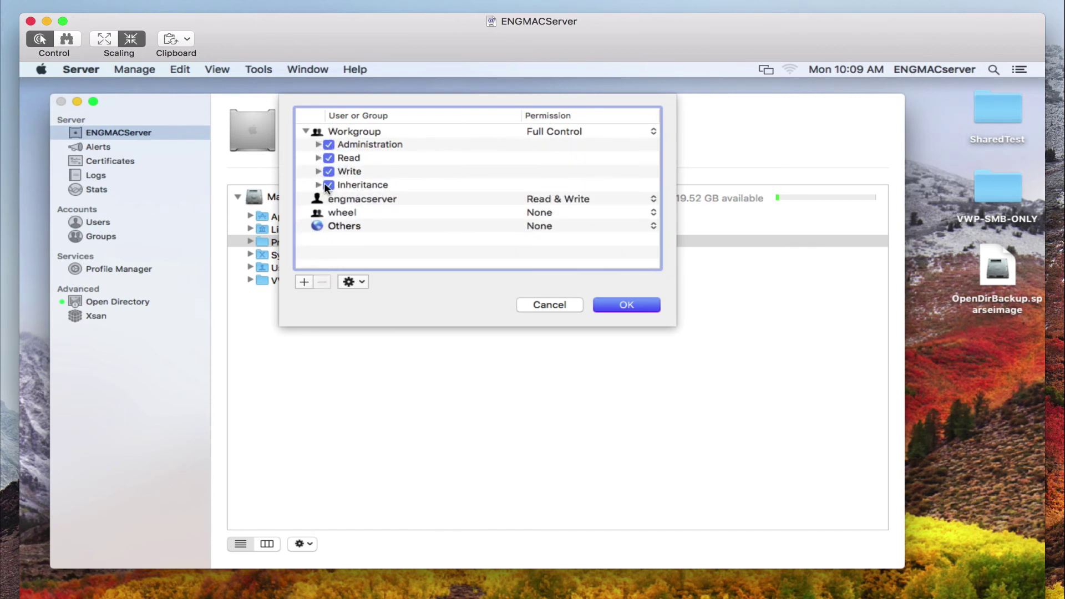
{"action": "left_click", "coordinate": [305, 132]}
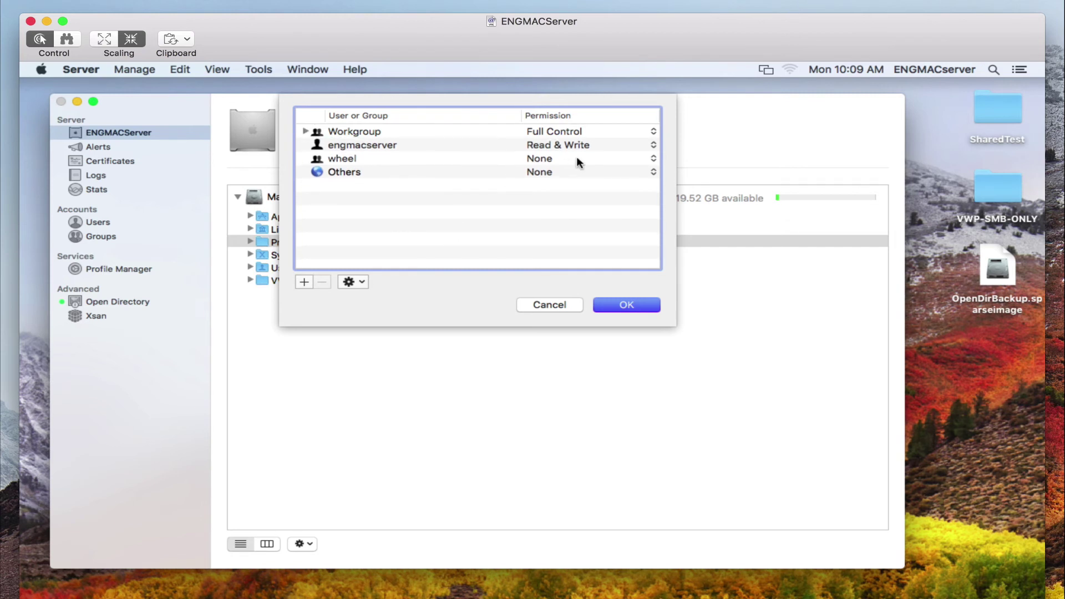
- Leave the owner, wheel and Others entries as they are and save the Projects folder's permissions
{"action": "left_click", "coordinate": [565, 142]}
{"action": "left_click", "coordinate": [421, 215]}
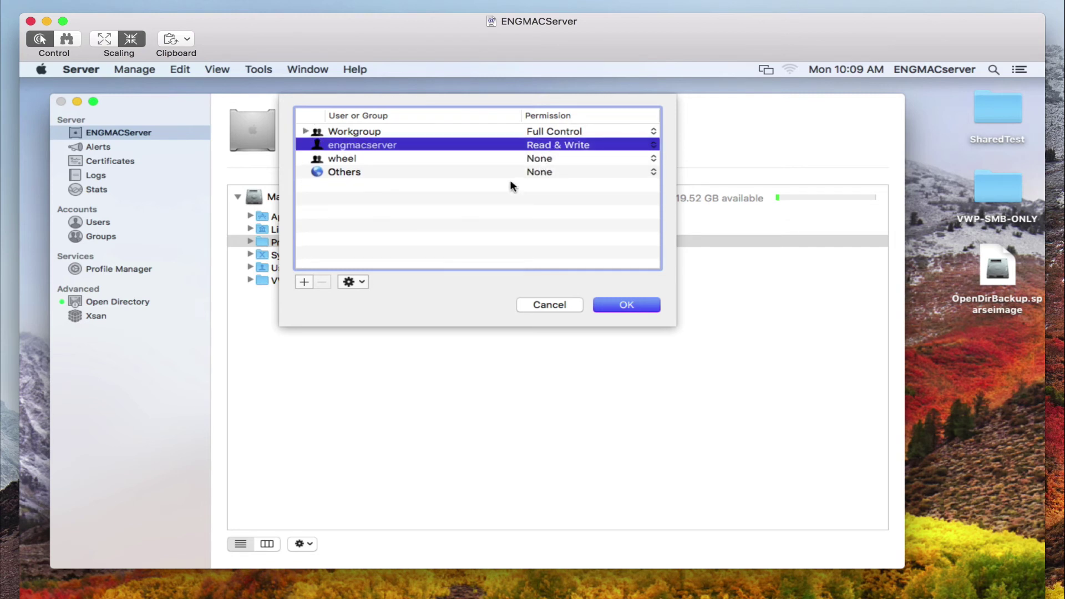
{"action": "left_click", "coordinate": [628, 304]}
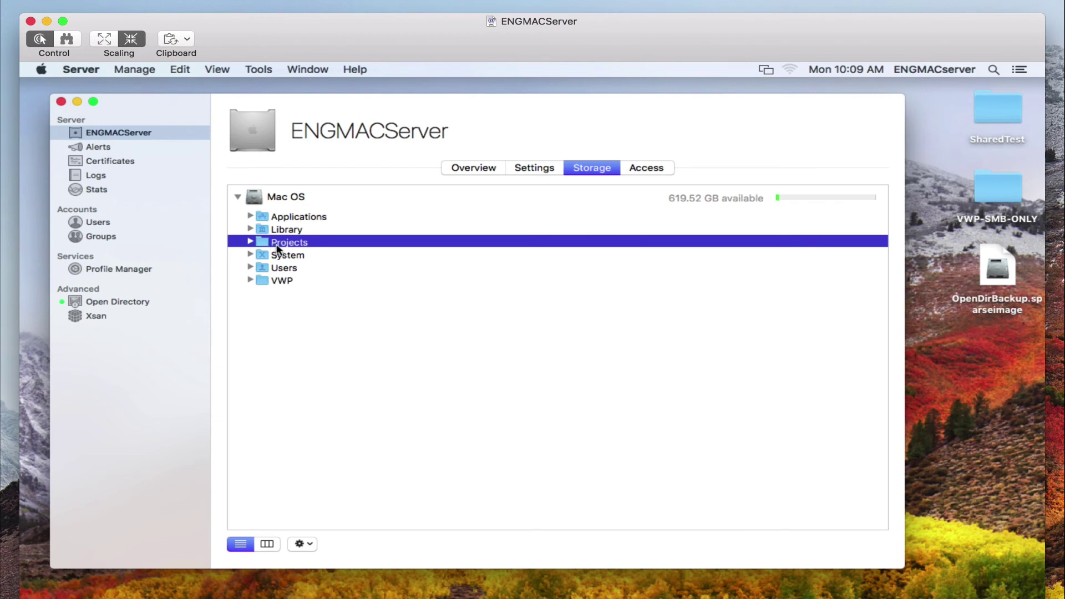
- Propagate only the Access Control List from the Projects folder to its child objects
{"action": "left_click", "coordinate": [309, 546]}
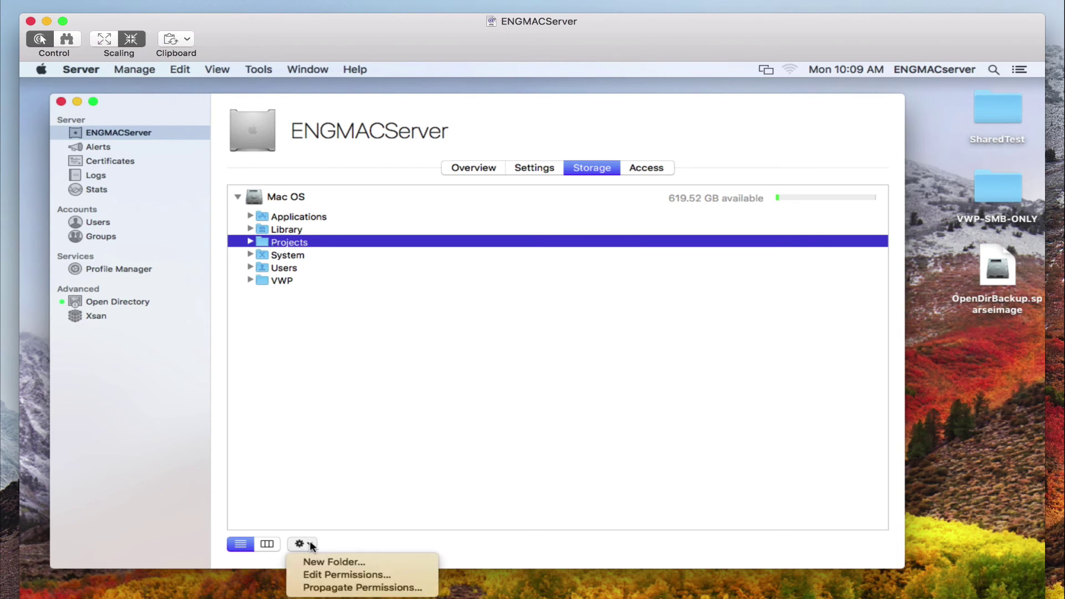
{"action": "left_click", "coordinate": [413, 589]}
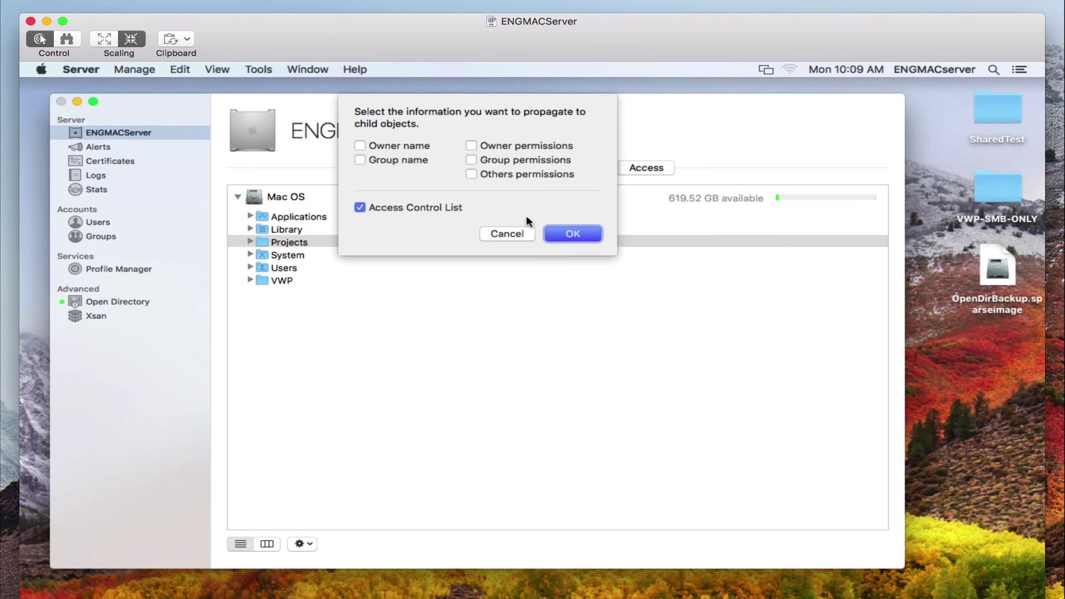
{"action": "left_click", "coordinate": [574, 235]}
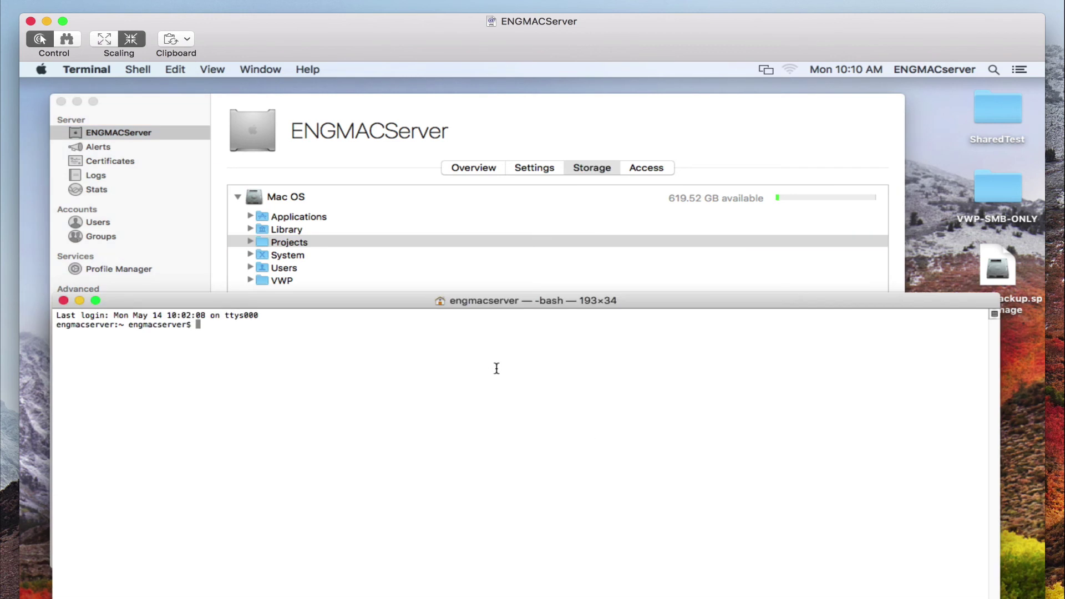
- In Terminal, change the working directory to /Projects/Current/Drawings/
{"action": "type", "text": "cd /Proj"}
{"action": "key", "text": "Tab"}
{"action": "type", "text": "Cur"}
{"action": "key", "text": "Tab"}
{"action": "type", "text": "Drawim"}
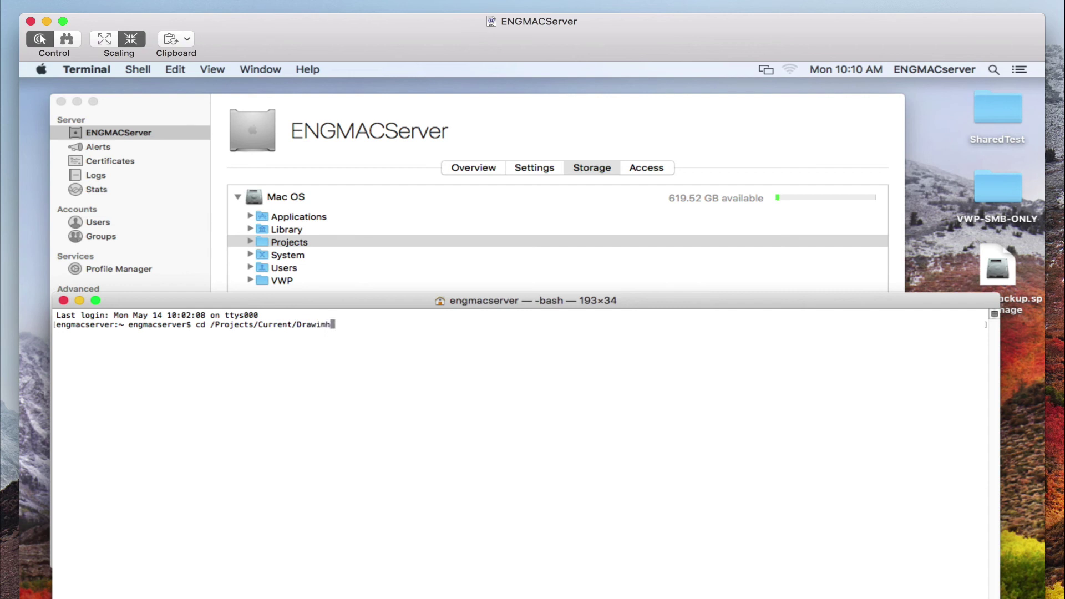
{"action": "key", "text": "BackSpace"}
{"action": "type", "text": "n"}
{"action": "key", "text": "Tab"}
{"action": "key", "text": "Return"}
{"action": "key", "text": "Return"}
{"action": "key", "text": "Return"}
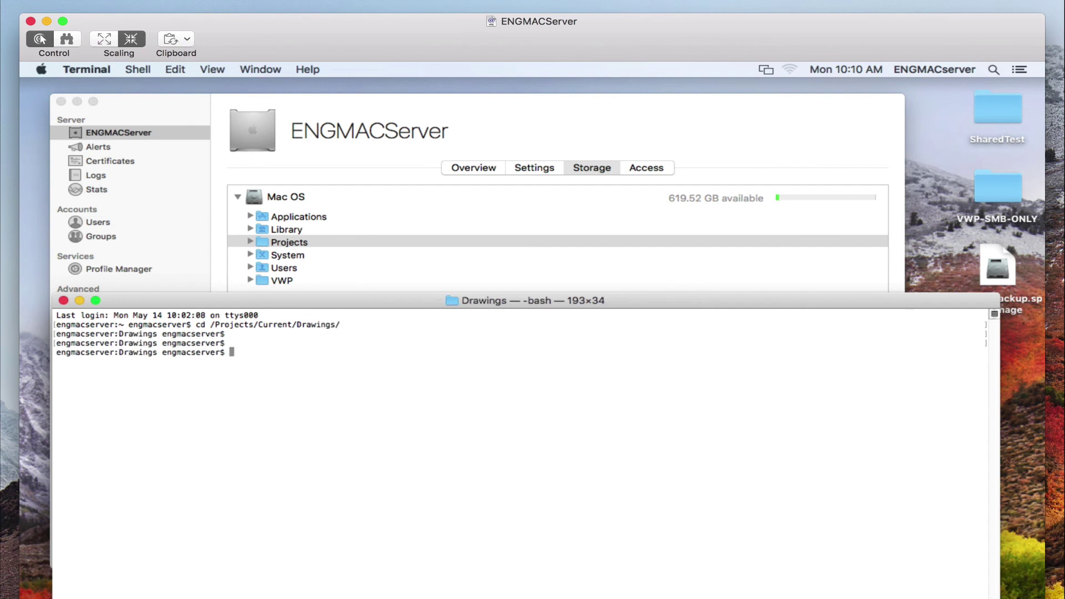
- List the permissions and access control entries of Ellicott Model.vwxp with ls -ale
{"action": "type", "text": "ls -ale Ell"}
{"action": "key", "text": "Tab"}
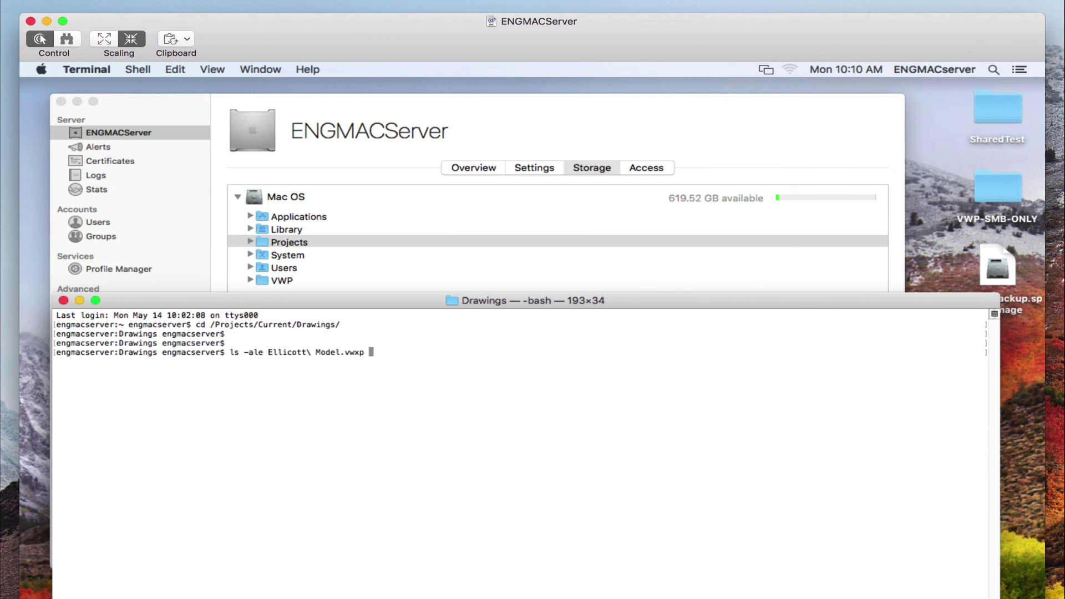
{"action": "key", "text": "Return"}
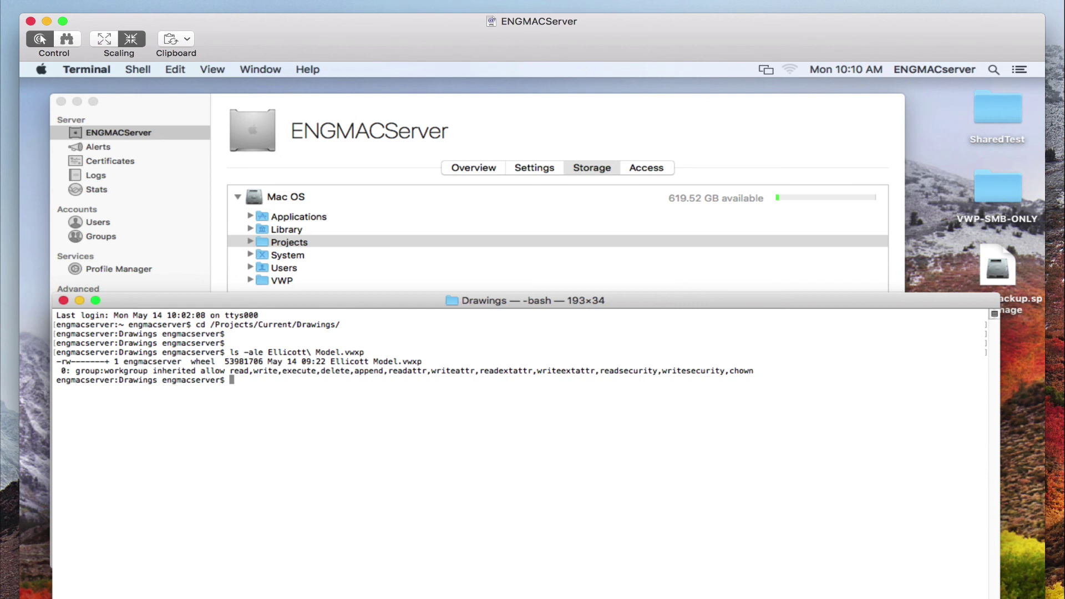
- Examine the file's owner, group, mode and Workgroup access entry in the listing, and return to the Server app
{"action": "double_click", "coordinate": [141, 361]}
{"action": "double_click", "coordinate": [68, 361]}
{"action": "double_click", "coordinate": [187, 361]}
{"action": "double_click", "coordinate": [84, 362]}
{"action": "left_click_drag", "start_coordinate": [58, 371], "coordinate": [753, 371]}
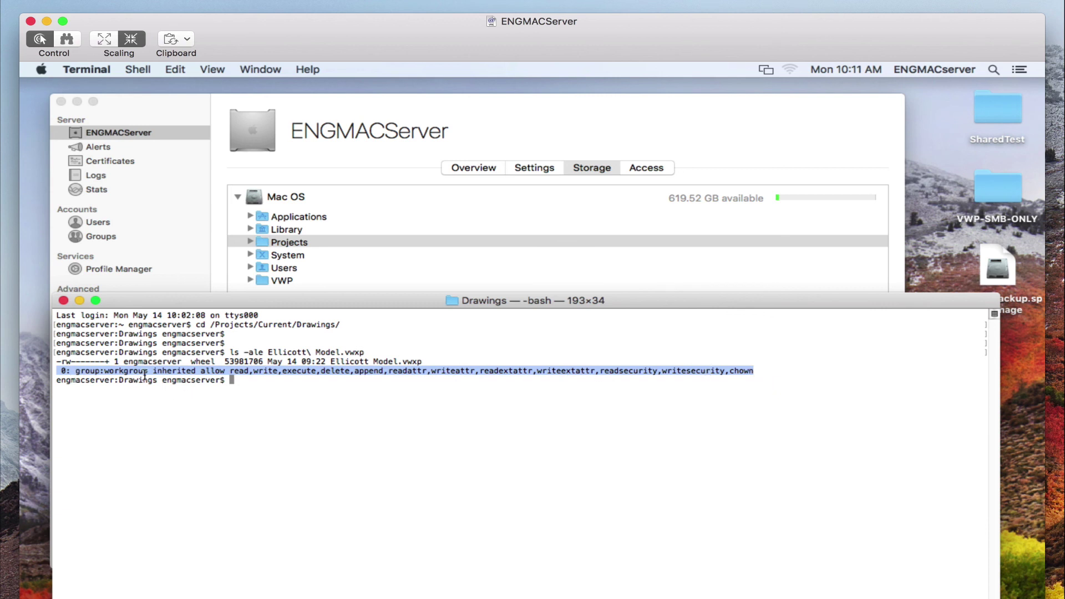
{"action": "right_click", "coordinate": [661, 381]}
{"action": "left_click", "coordinate": [661, 380]}
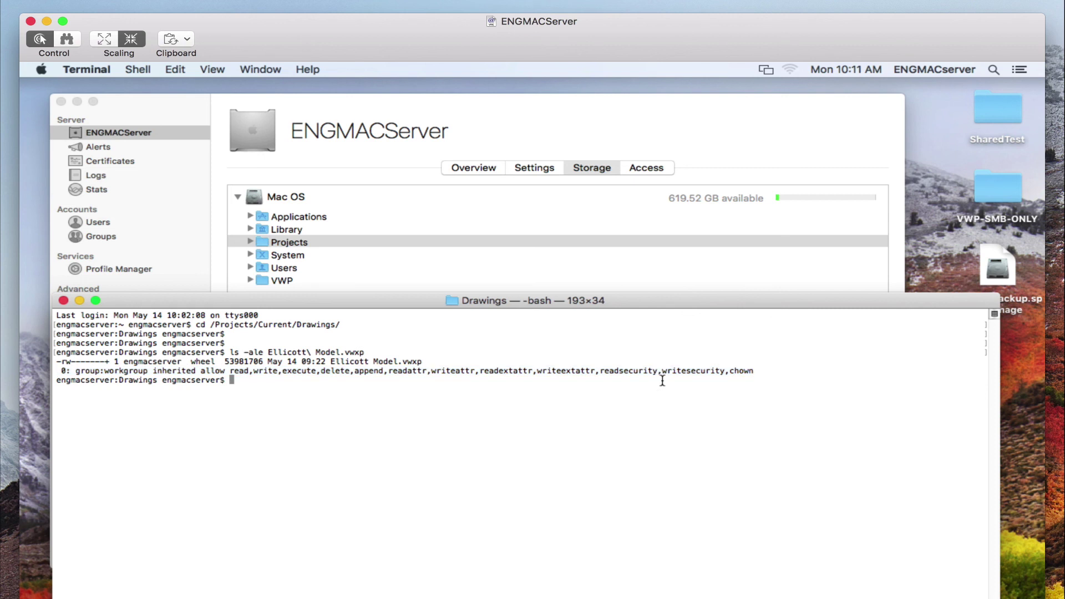
{"action": "left_click", "coordinate": [585, 114]}
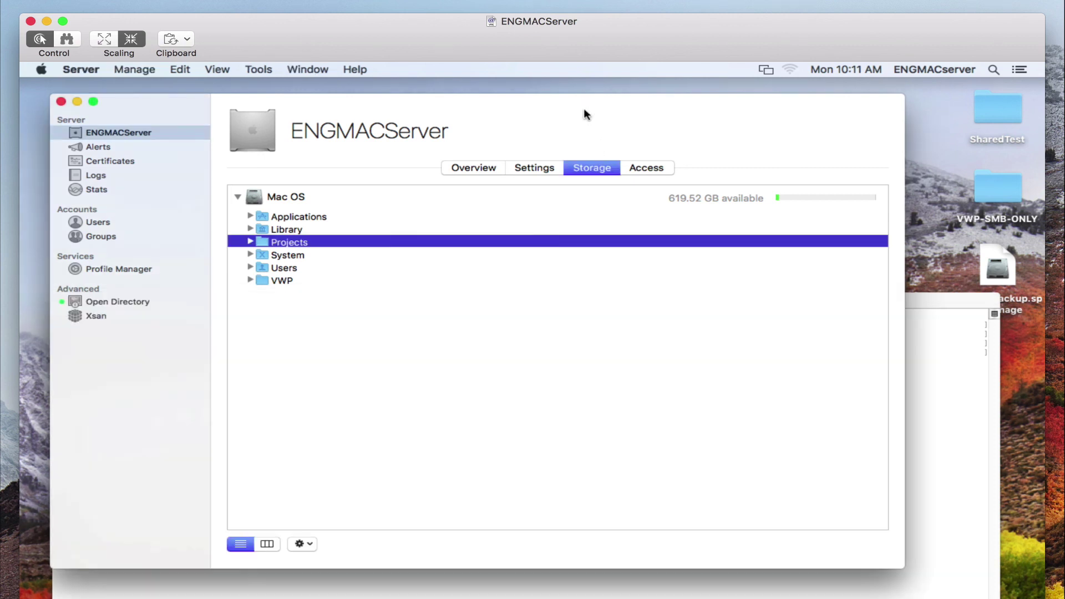